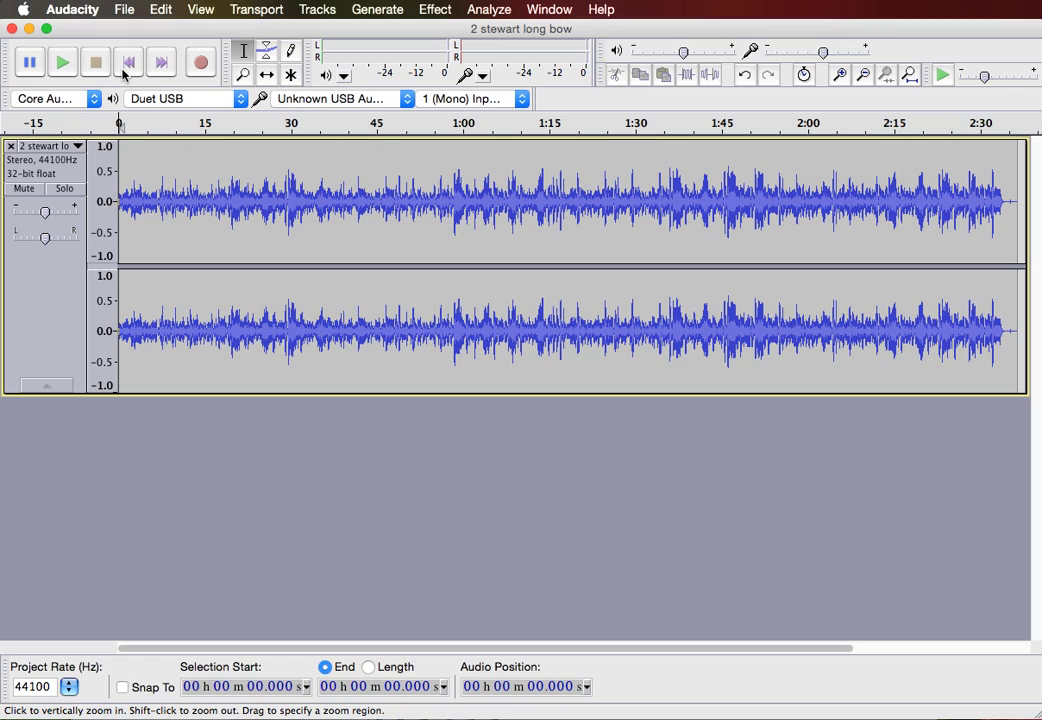
# Play the fiddle recording from the start with the volume raised, stopping after about ten seconds.
pyautogui.click(124, 72)
pyautogui.click(60, 64)
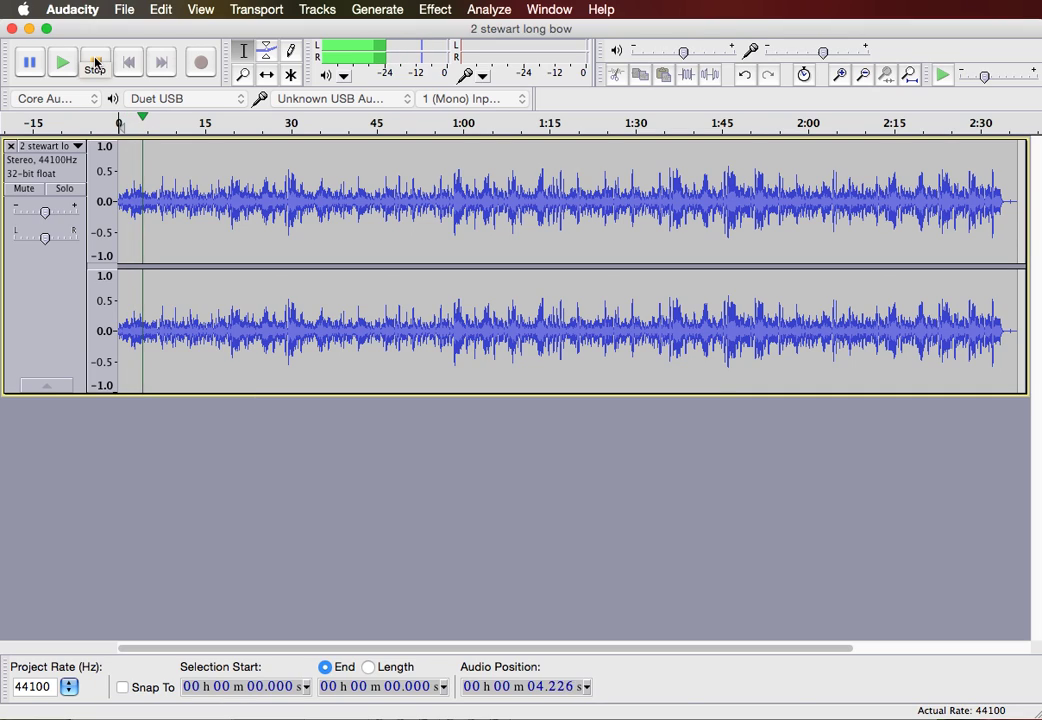
pyautogui.press('XF86AudioRaiseVolume')
pyautogui.press('XF86AudioRaiseVolume')
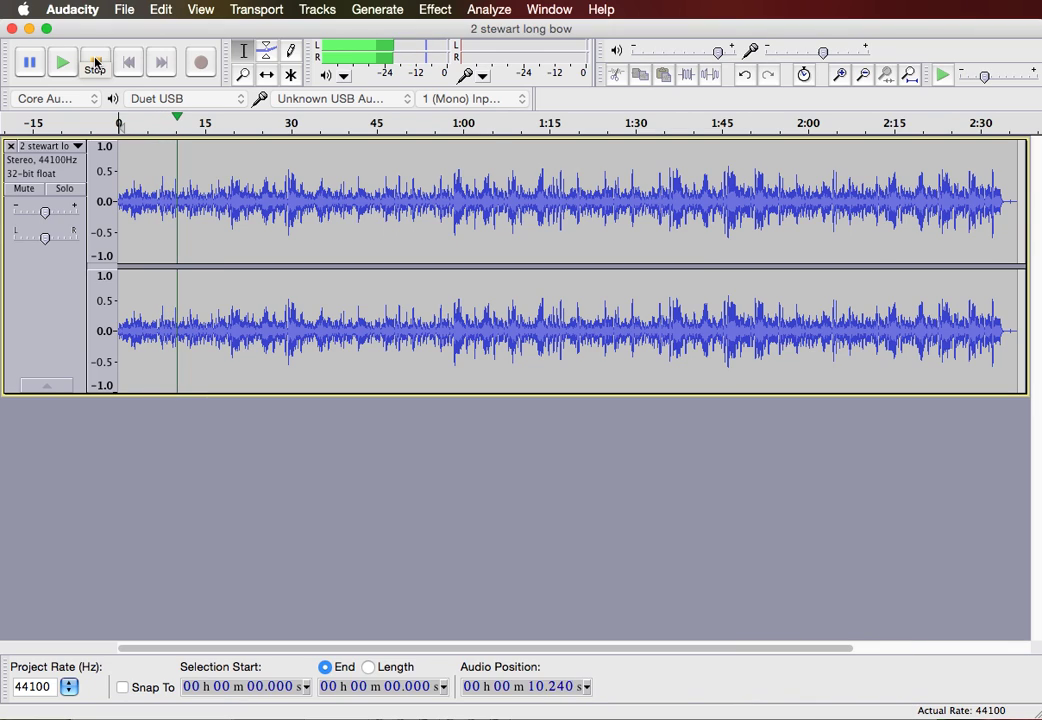
pyautogui.click(95, 63)
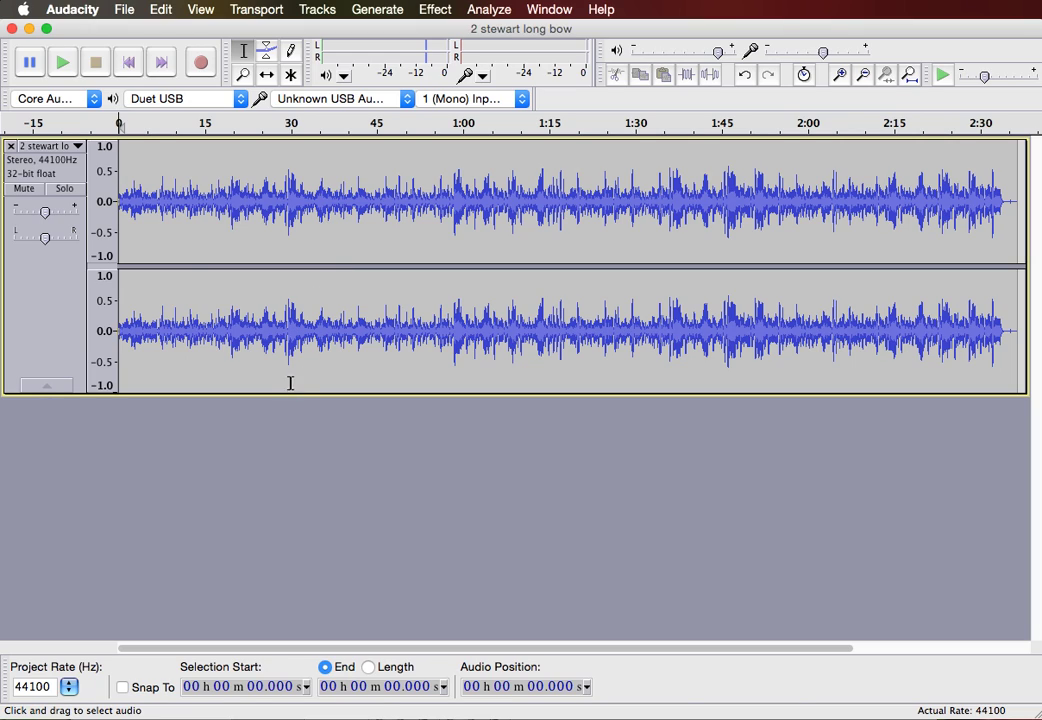
# Switch the '2 stewart long bow' track from Waveform to Spectrogram display in its track menu.
pyautogui.click(62, 148)
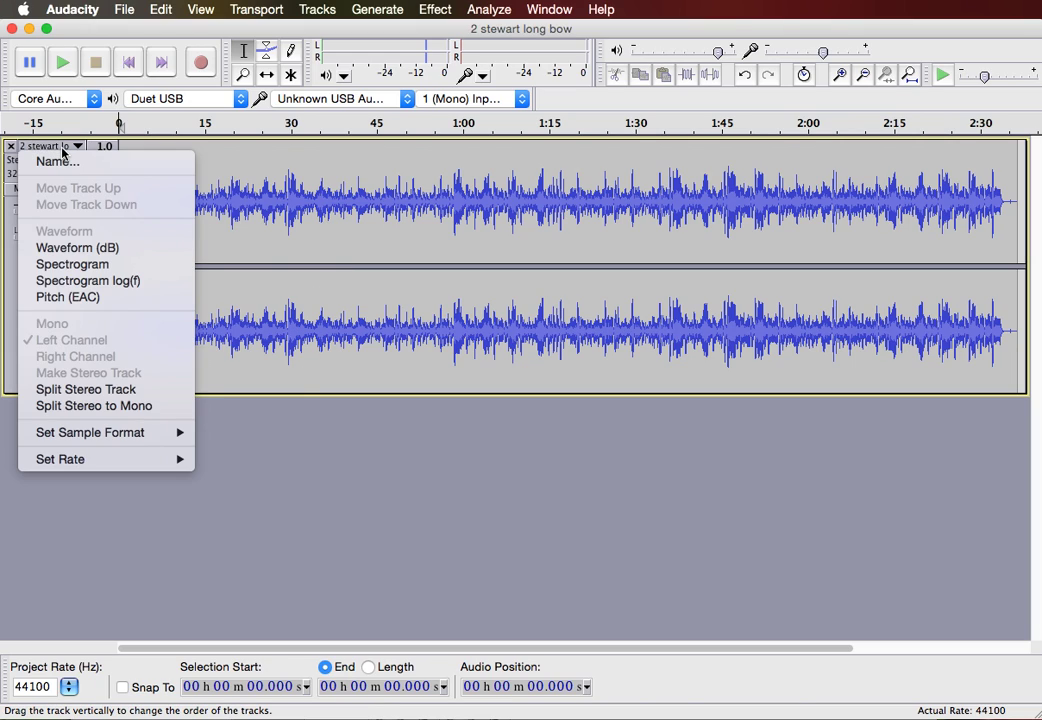
pyautogui.click(87, 265)
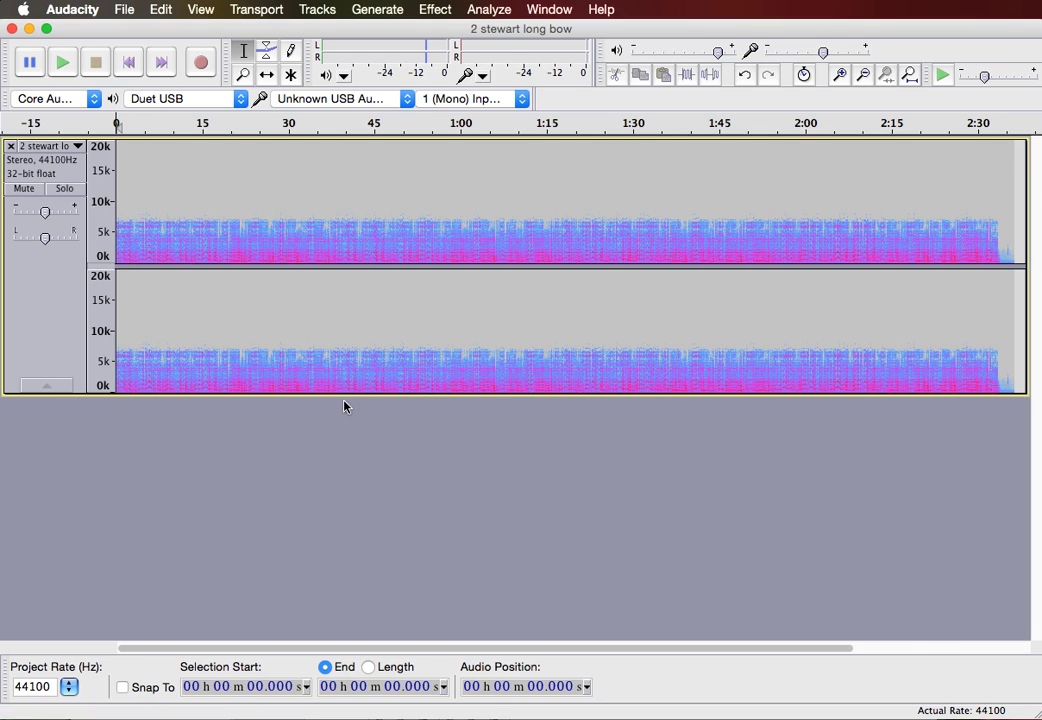
# Stretch the track taller and push the stereo divider down so the top channel fills it.
pyautogui.moveTo(348, 397); pyautogui.dragTo(323, 634)
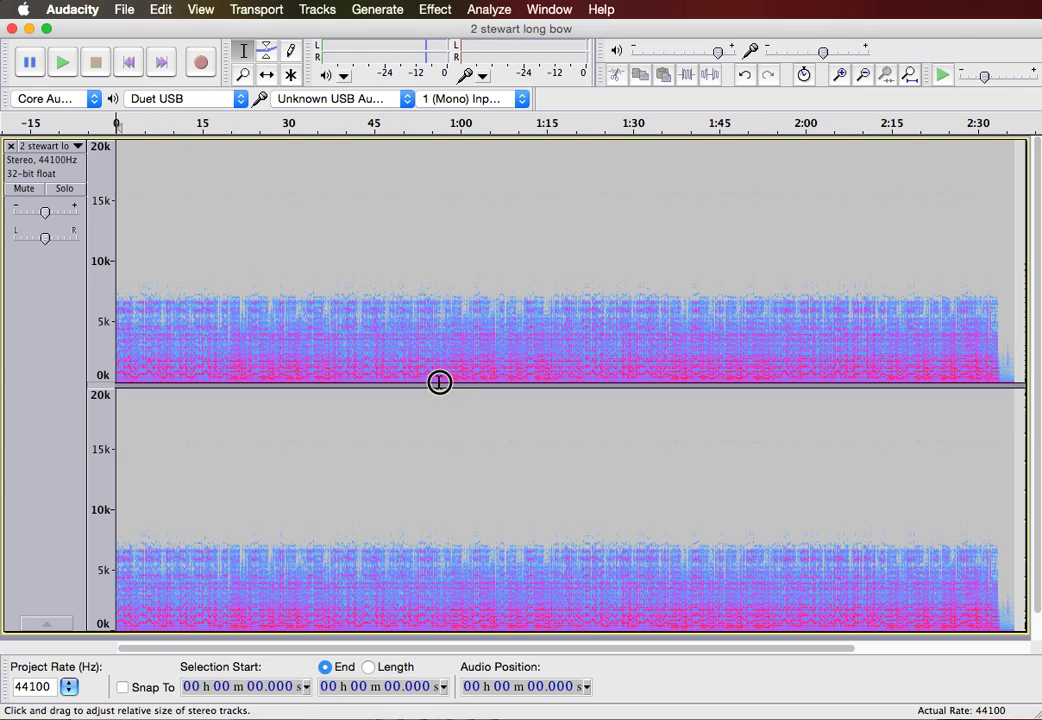
pyautogui.moveTo(440, 383); pyautogui.dragTo(420, 627)
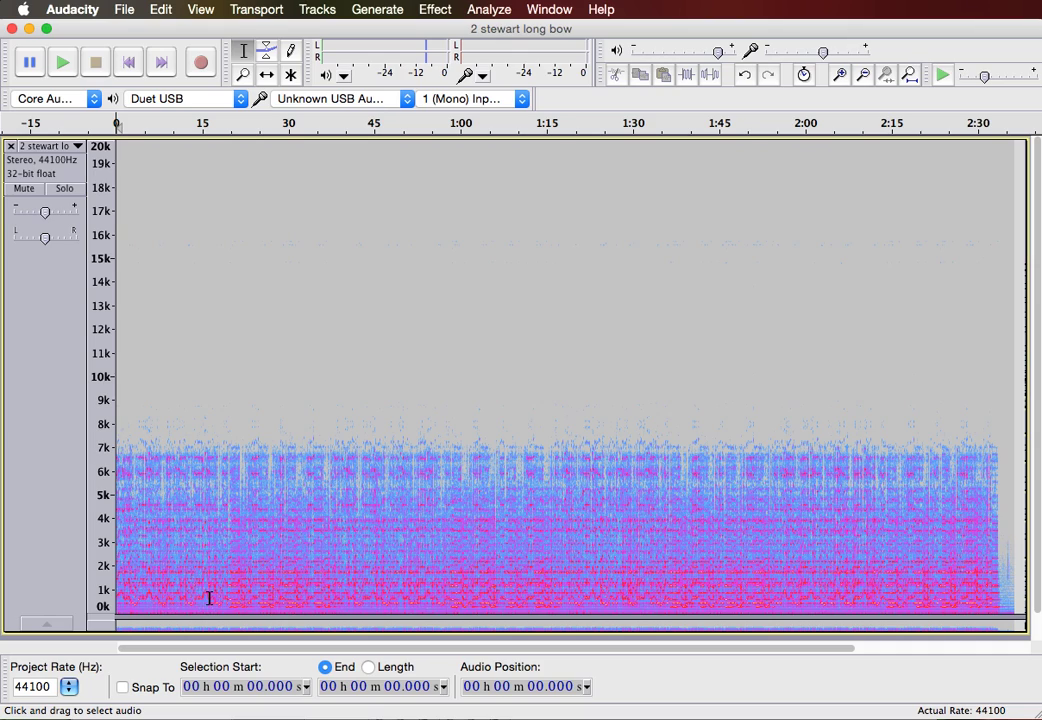
# Zoom the timeline to the selected first 17.4 seconds of audio.
pyautogui.moveTo(215, 569); pyautogui.dragTo(95, 553)
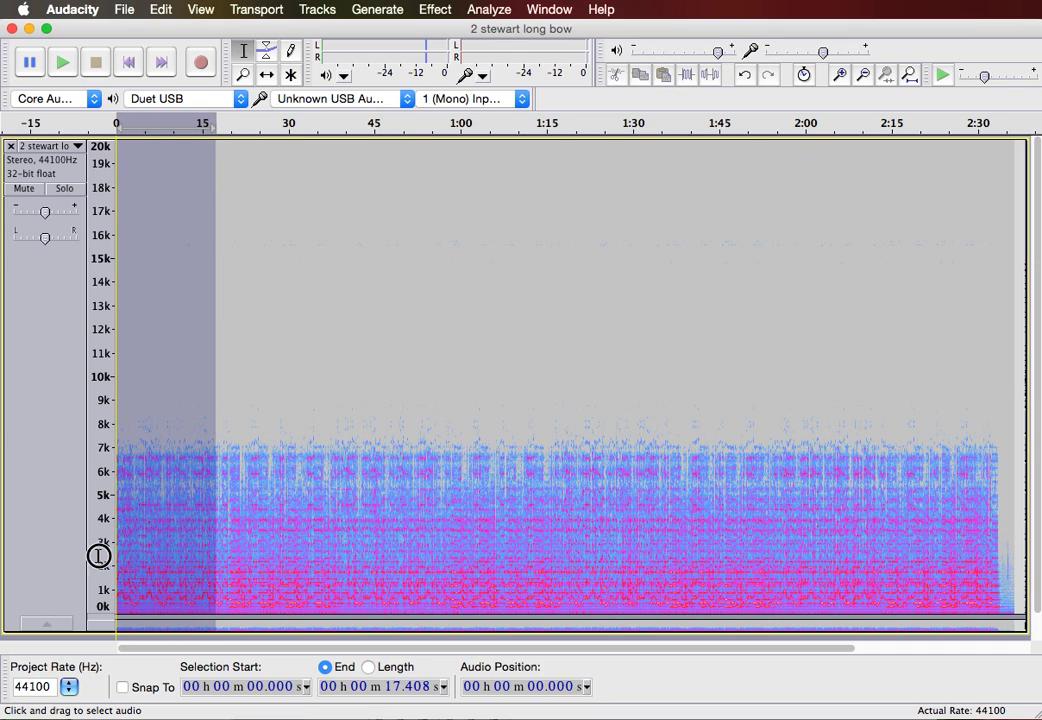
pyautogui.click(197, 11)
pyautogui.click(208, 112)
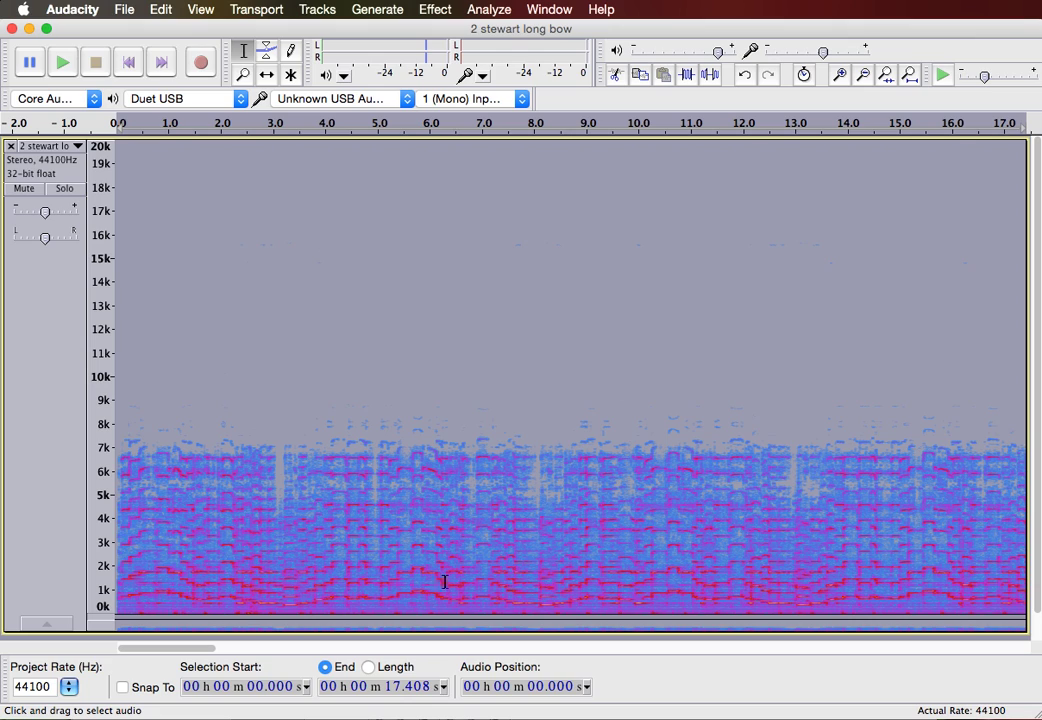
# Play the zoomed section from zero for about eight seconds, then stop.
pyautogui.click(372, 478)
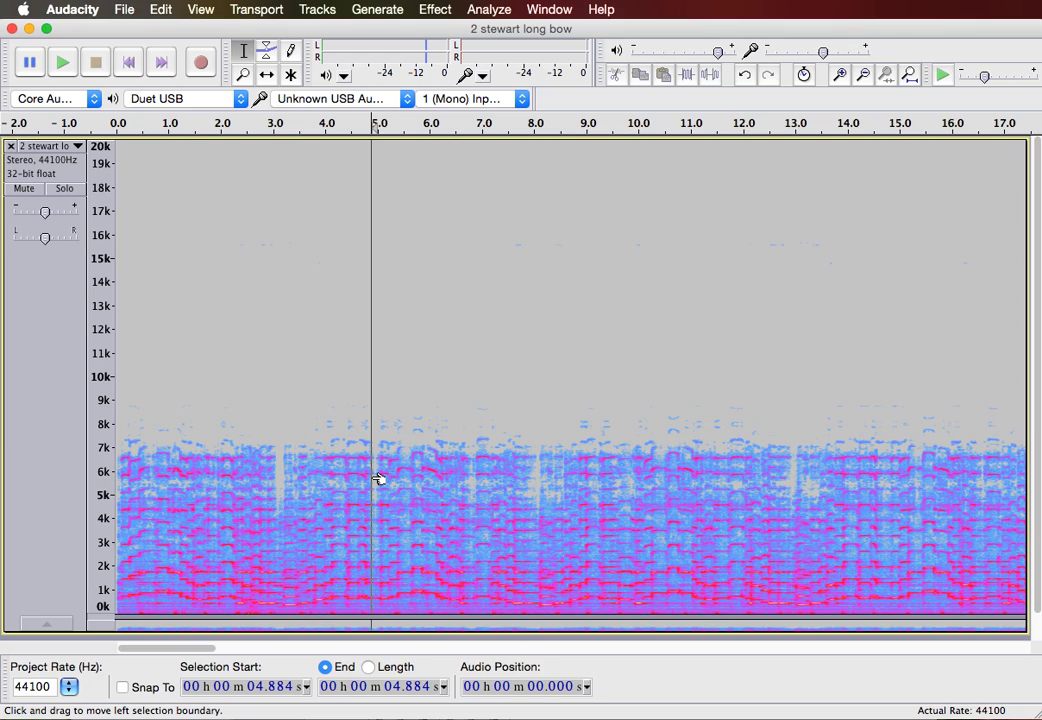
pyautogui.click(151, 477)
pyautogui.click(129, 66)
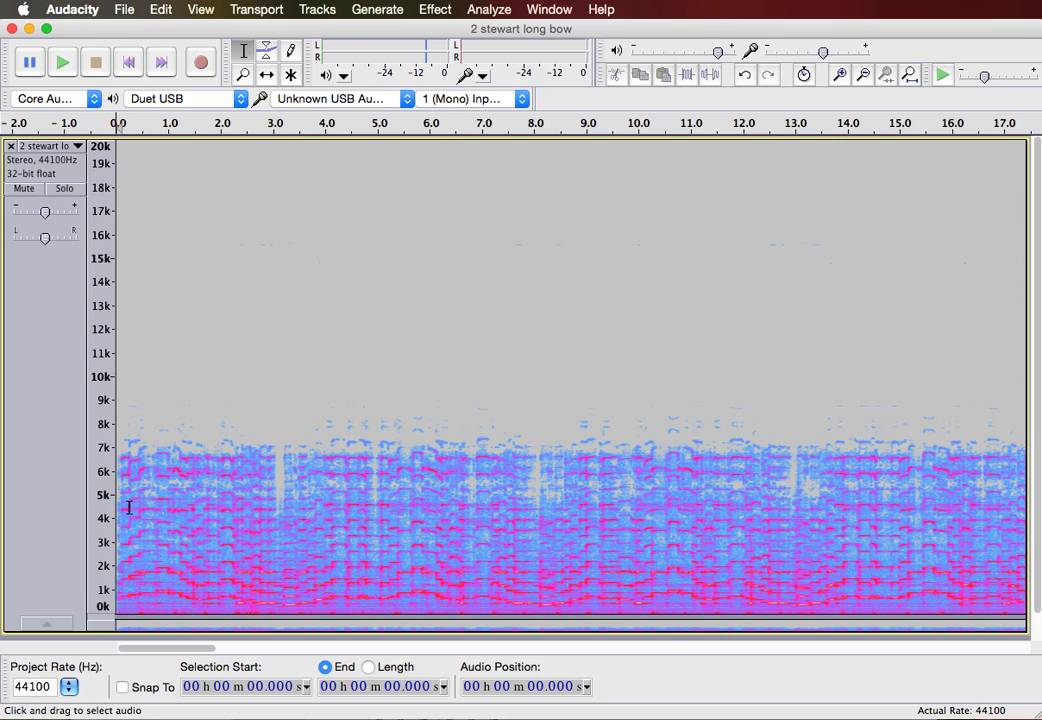
pyautogui.press('space')
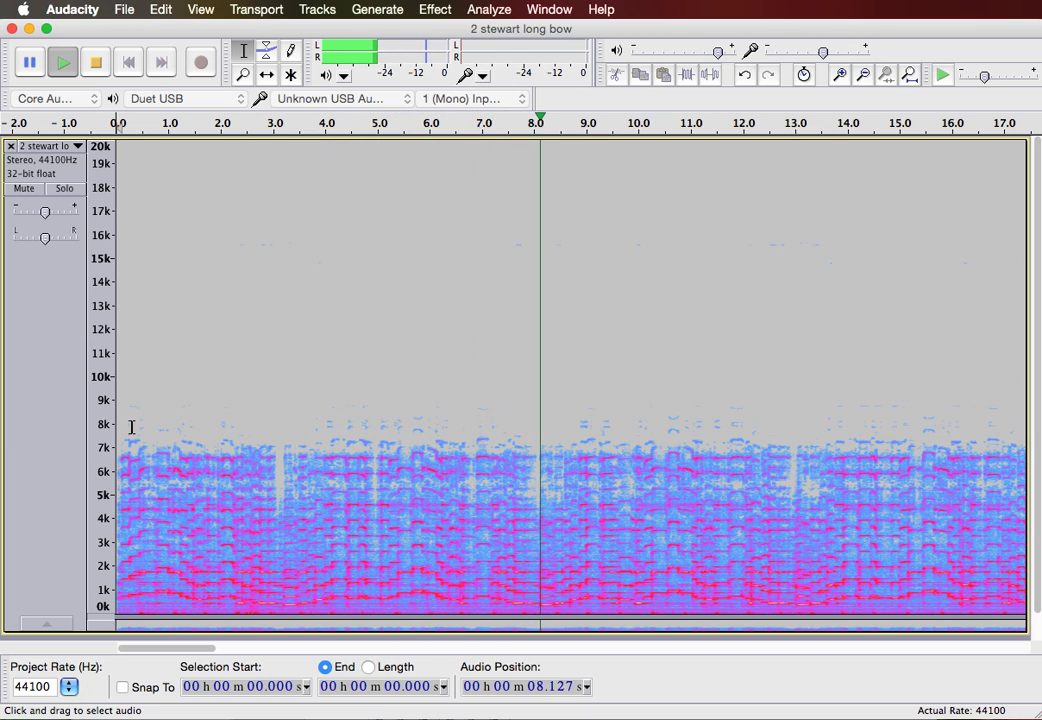
pyautogui.press('space')
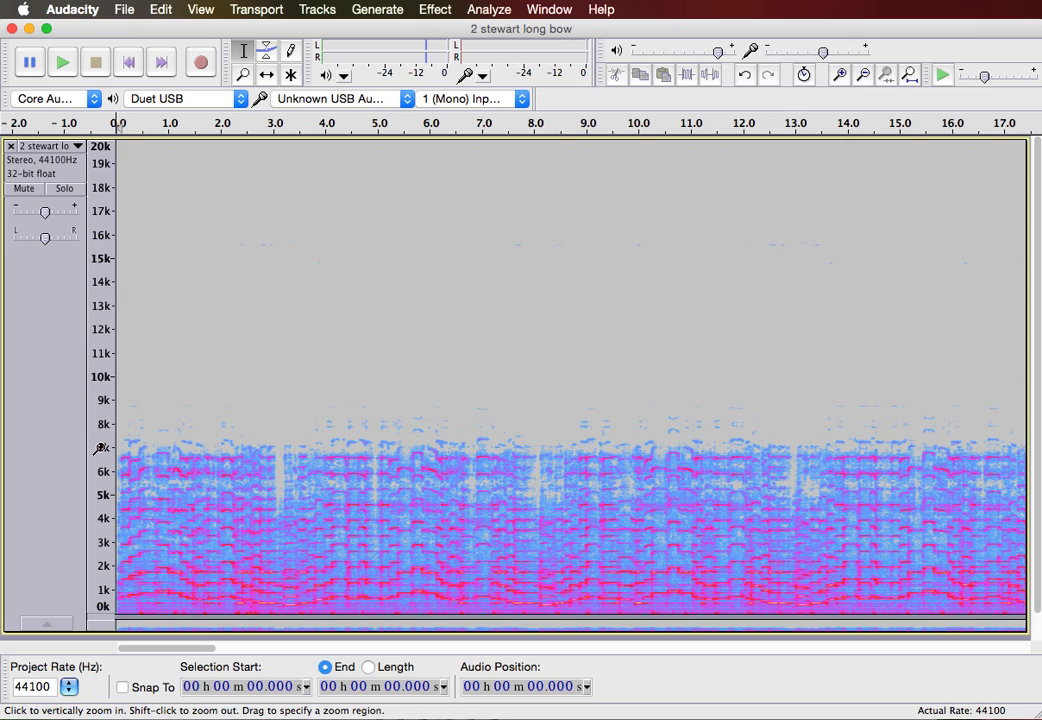
# Drag the frequency ruler twice, zooming to 0–7 kHz, then to about 0.1–2.2 kHz.
pyautogui.moveTo(101, 449); pyautogui.dragTo(87, 618)
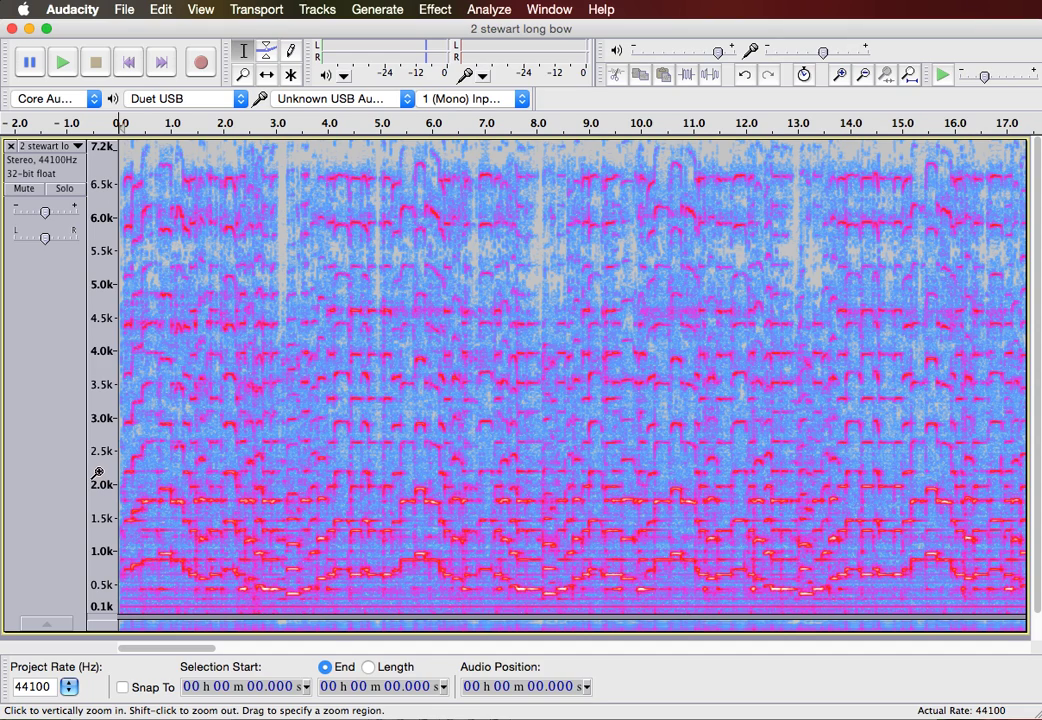
pyautogui.moveTo(100, 472); pyautogui.dragTo(86, 618)
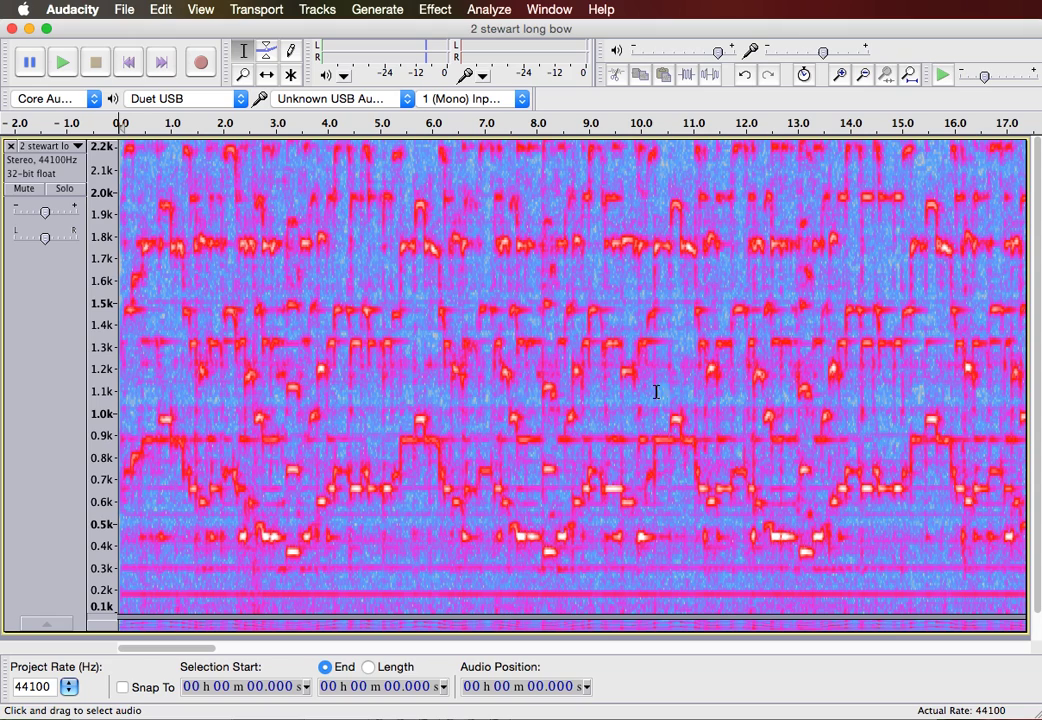
# Zoom to 3.9–10.8 s and play the melody from about 4.46 s, then stop.
pyautogui.moveTo(680, 392); pyautogui.dragTo(321, 397)
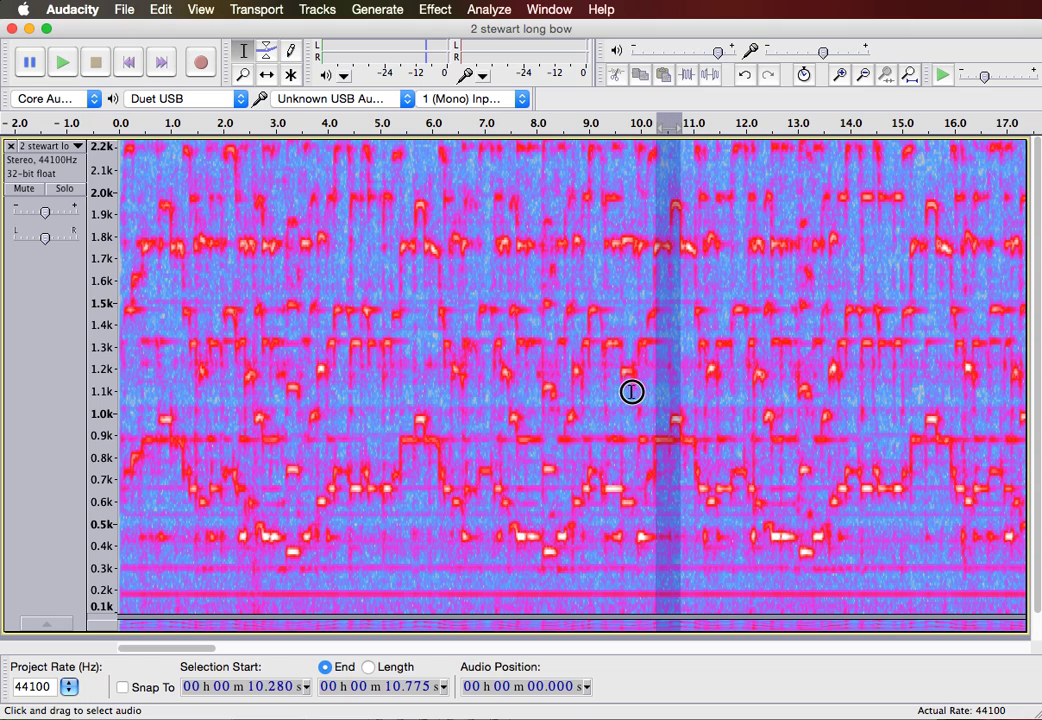
pyautogui.press('super+e')
pyautogui.click(341, 380)
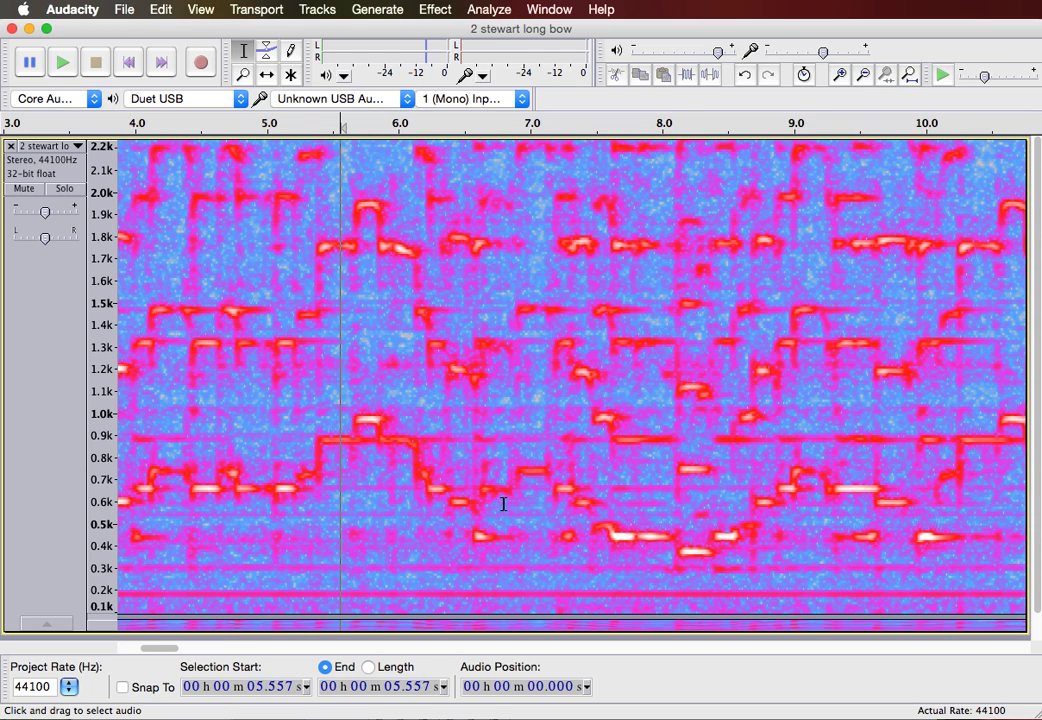
pyautogui.click(196, 356)
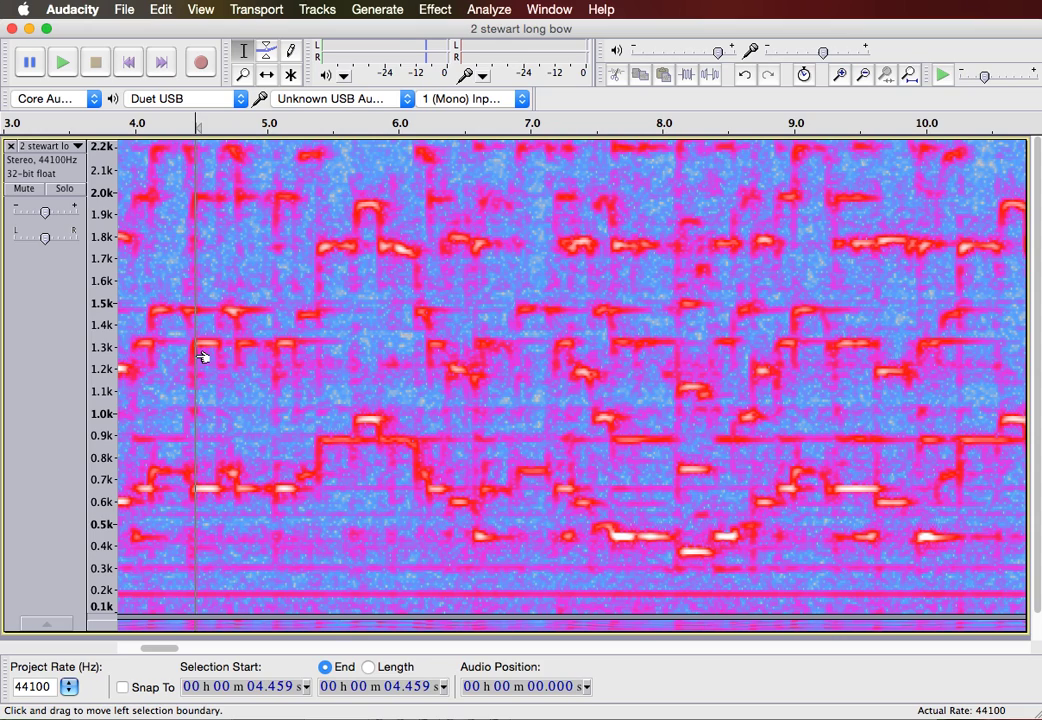
pyautogui.press('space')
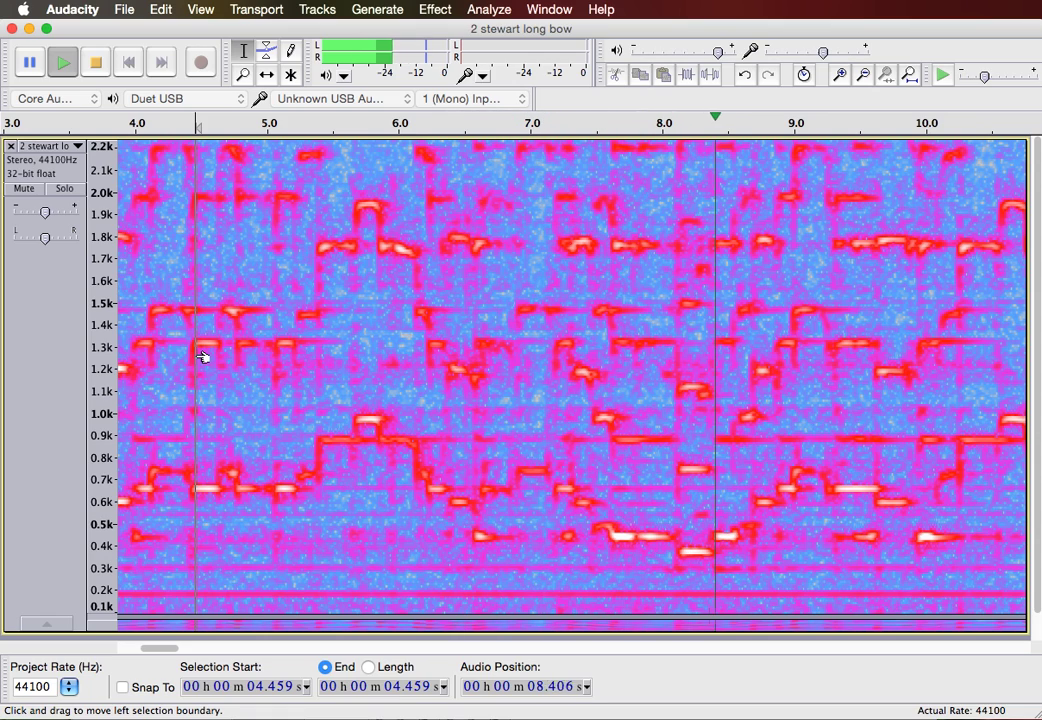
pyautogui.press('space')
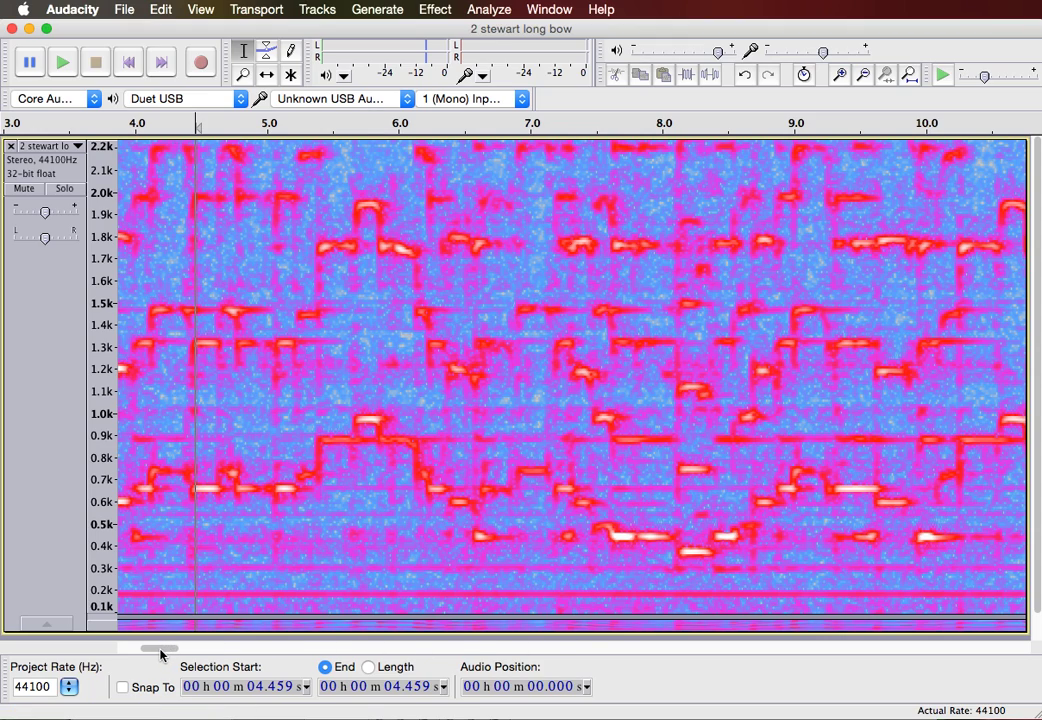
# Replay the passage from the 8.1 s cursor four times, letting the fifth play run past 15 s.
pyautogui.moveTo(161, 654); pyautogui.dragTo(181, 660)
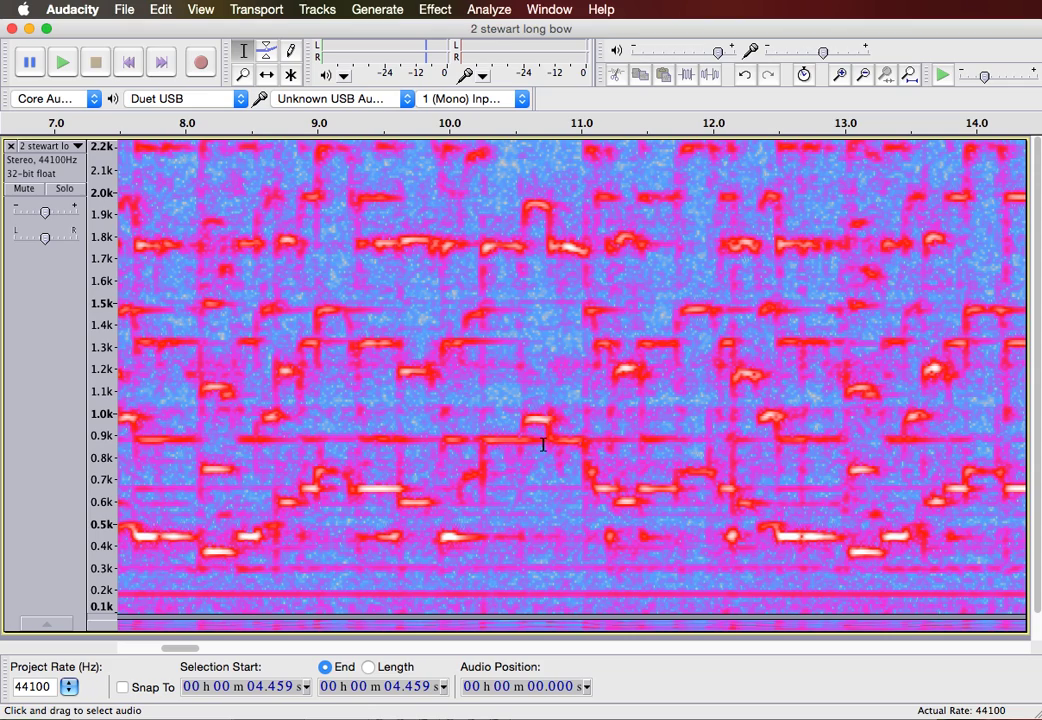
pyautogui.click(199, 457)
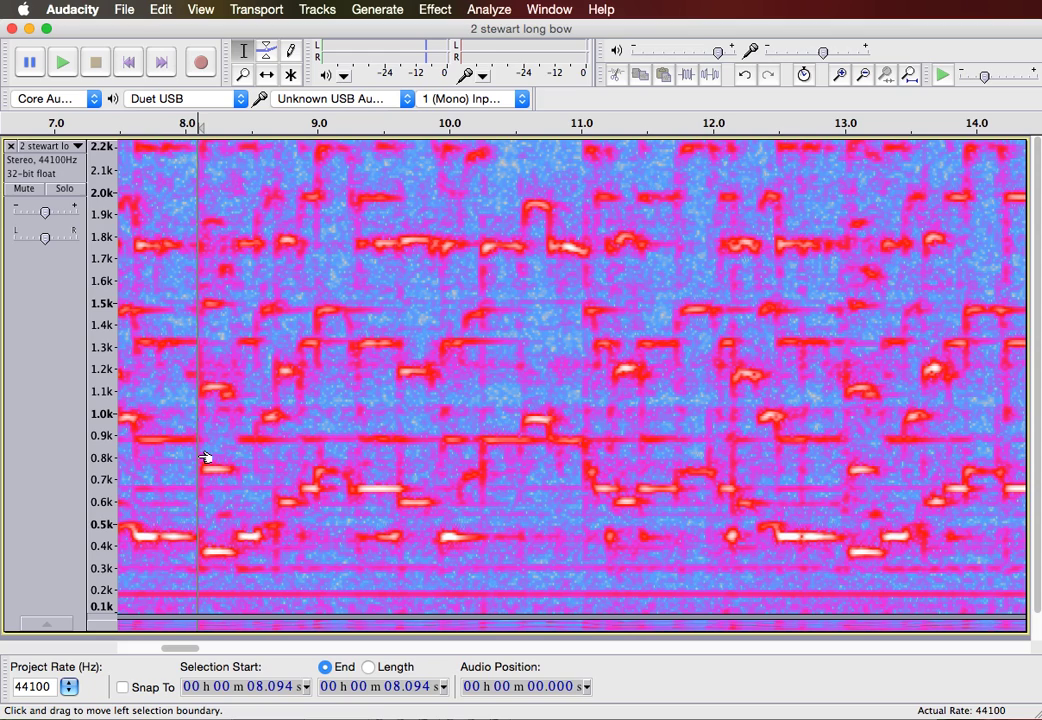
pyautogui.press('space')
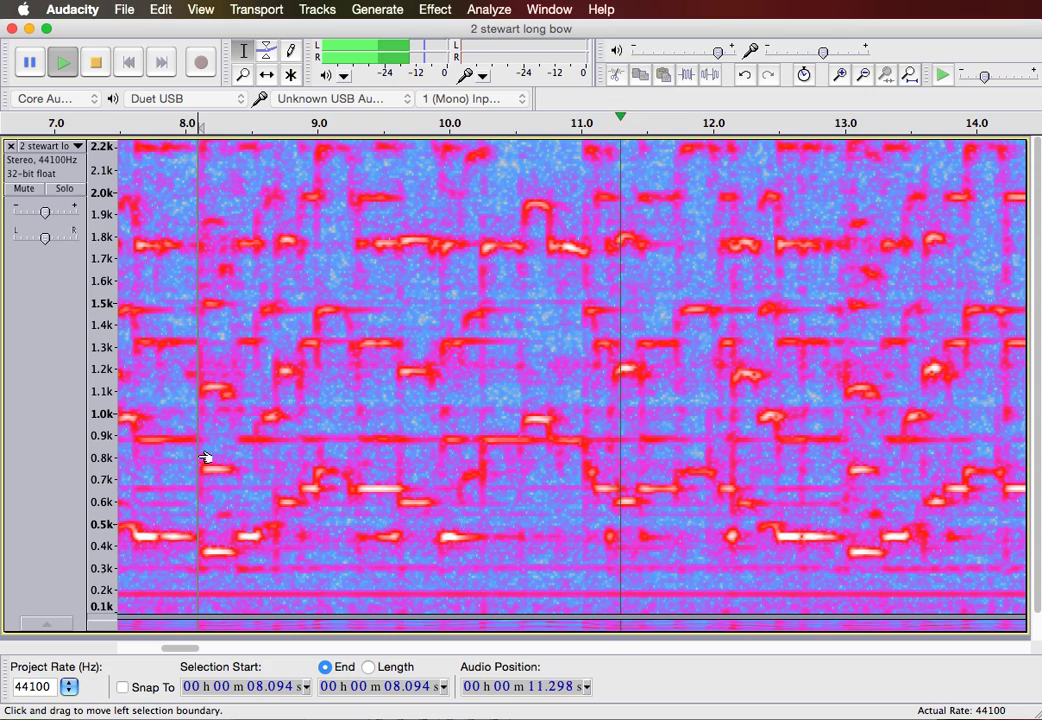
pyautogui.press('space')
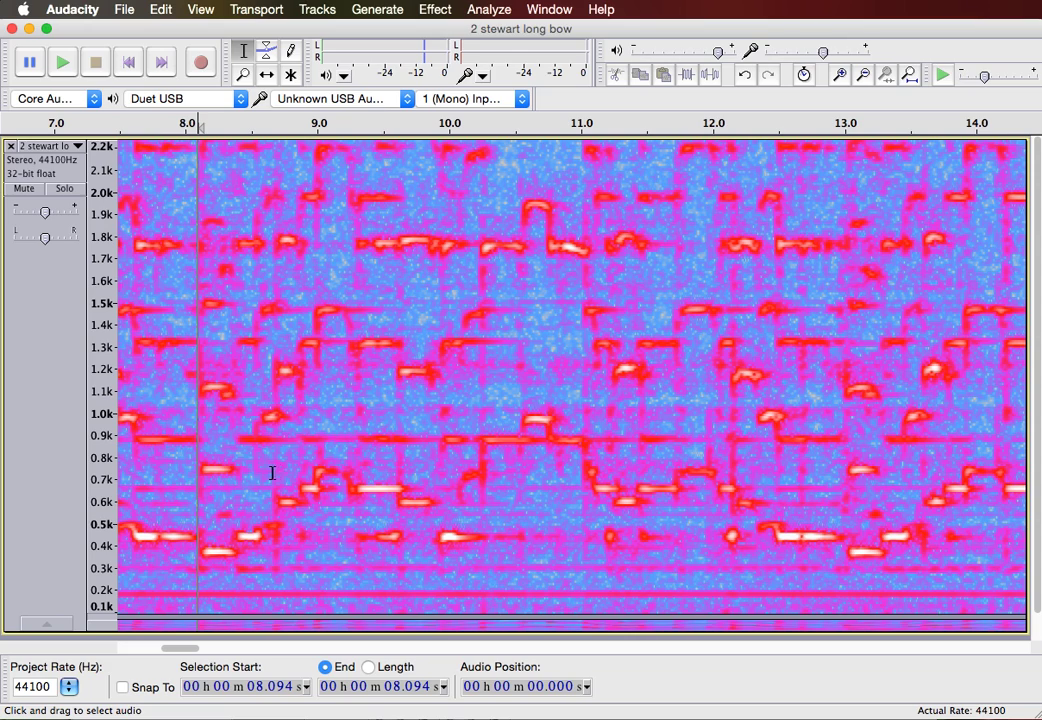
pyautogui.press('space')
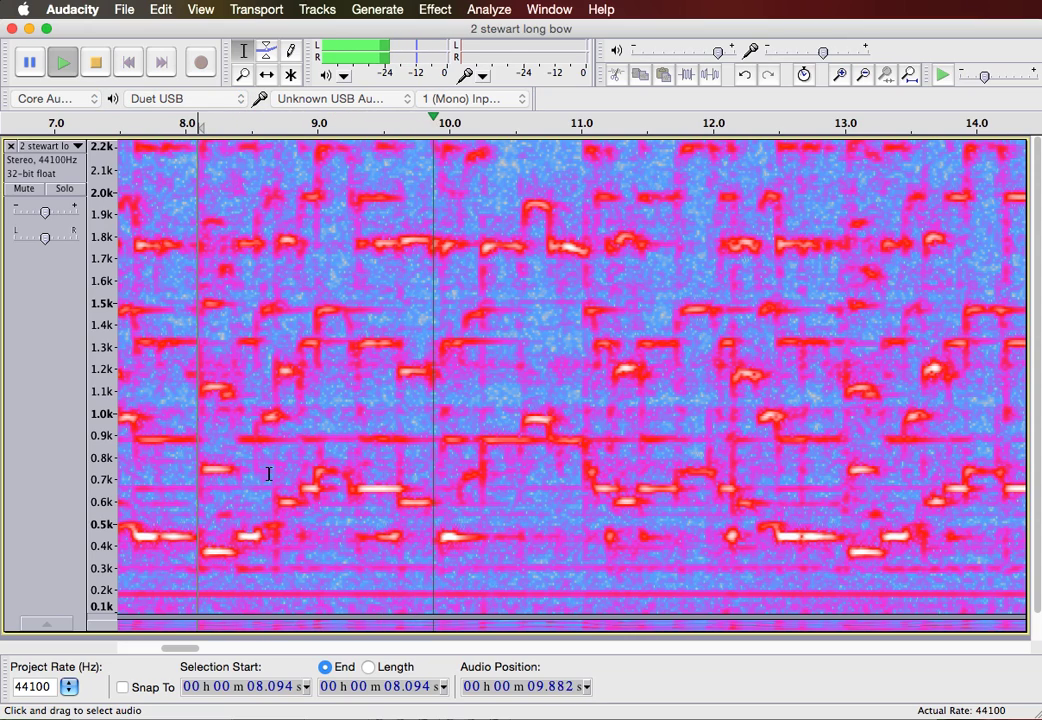
pyautogui.press('space')
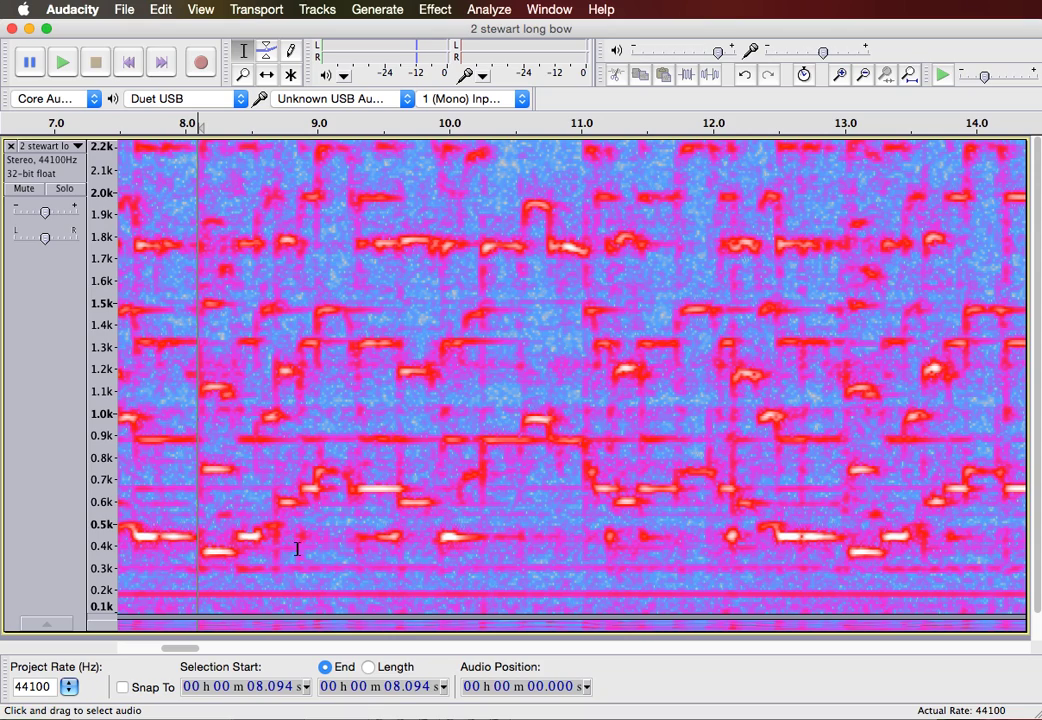
pyautogui.press('space')
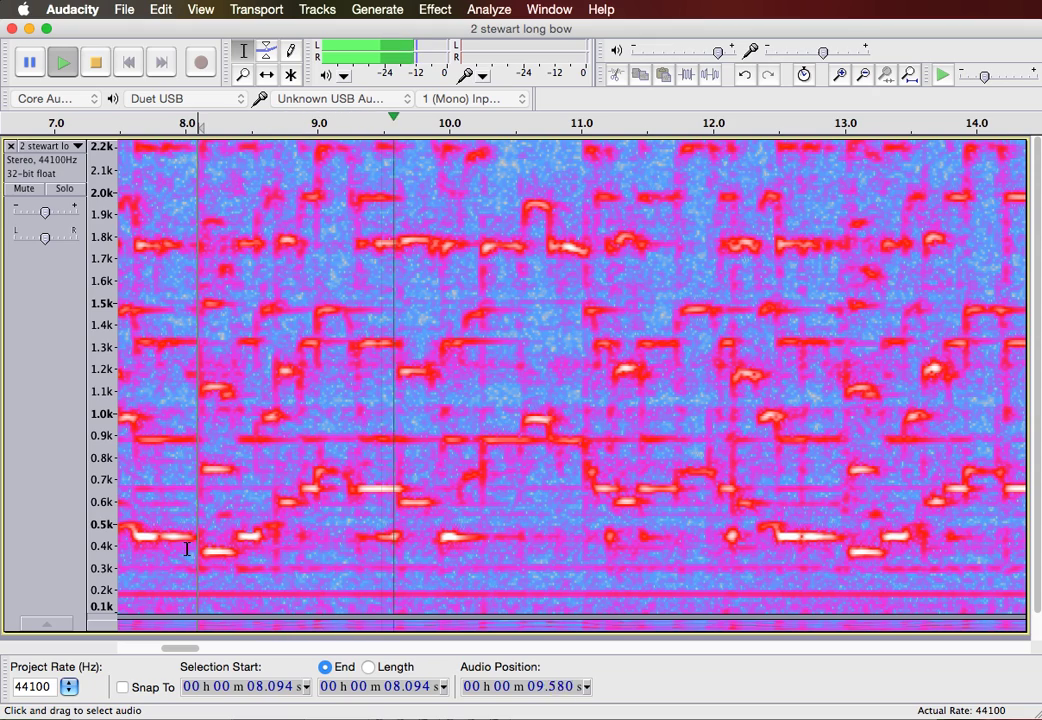
pyautogui.press('space')
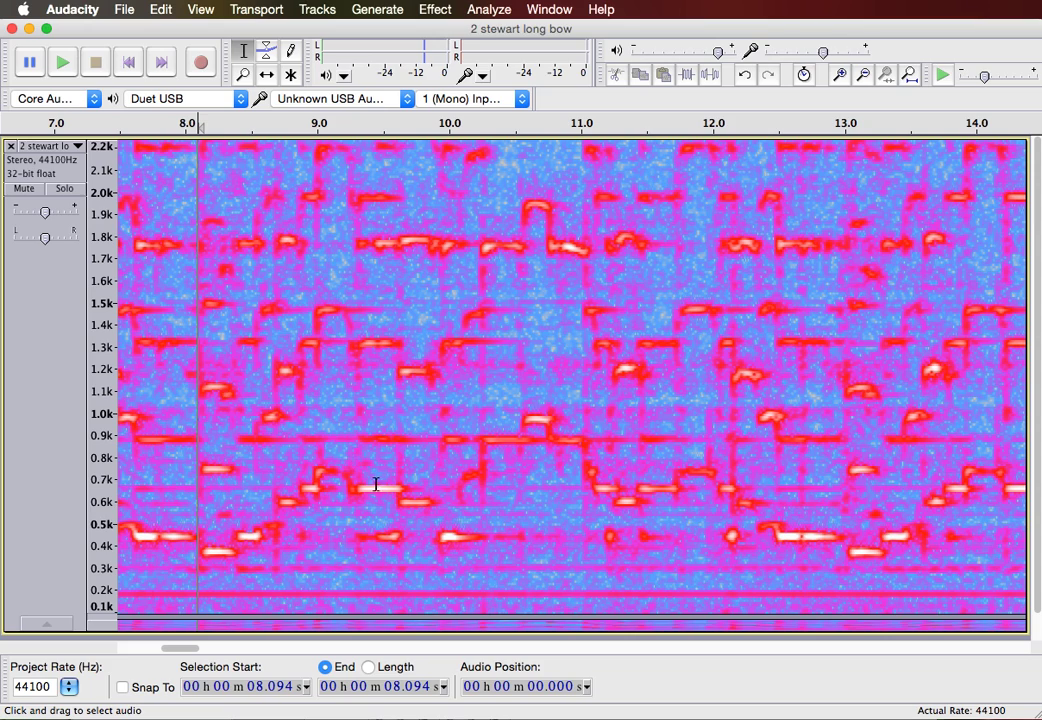
pyautogui.press('space')
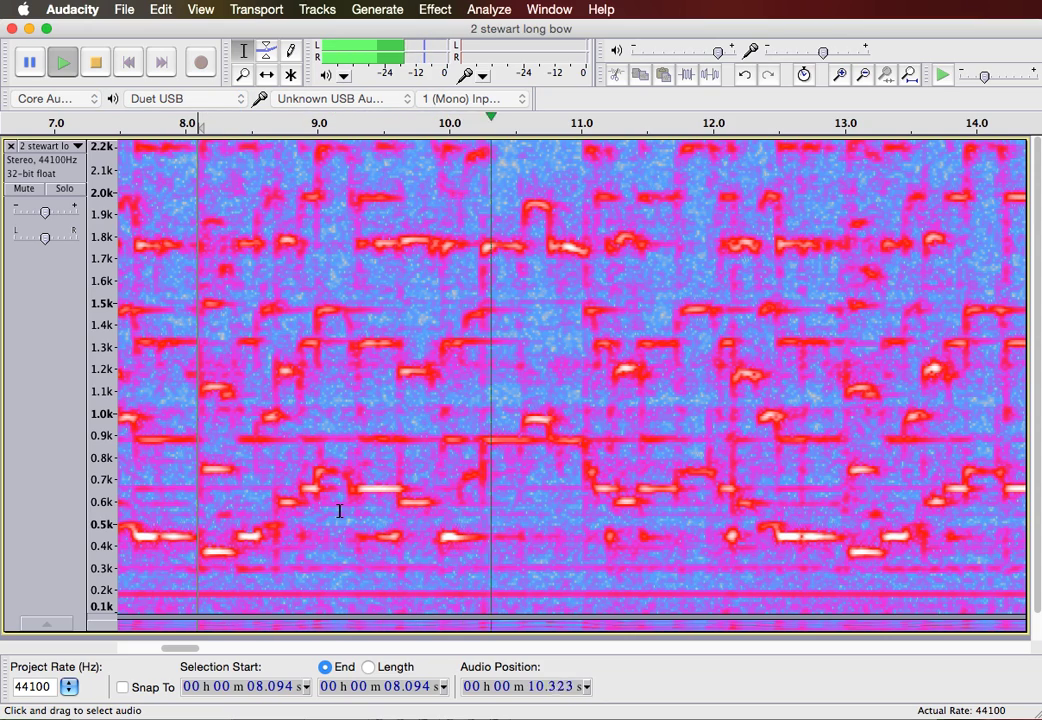
pyautogui.press('space')
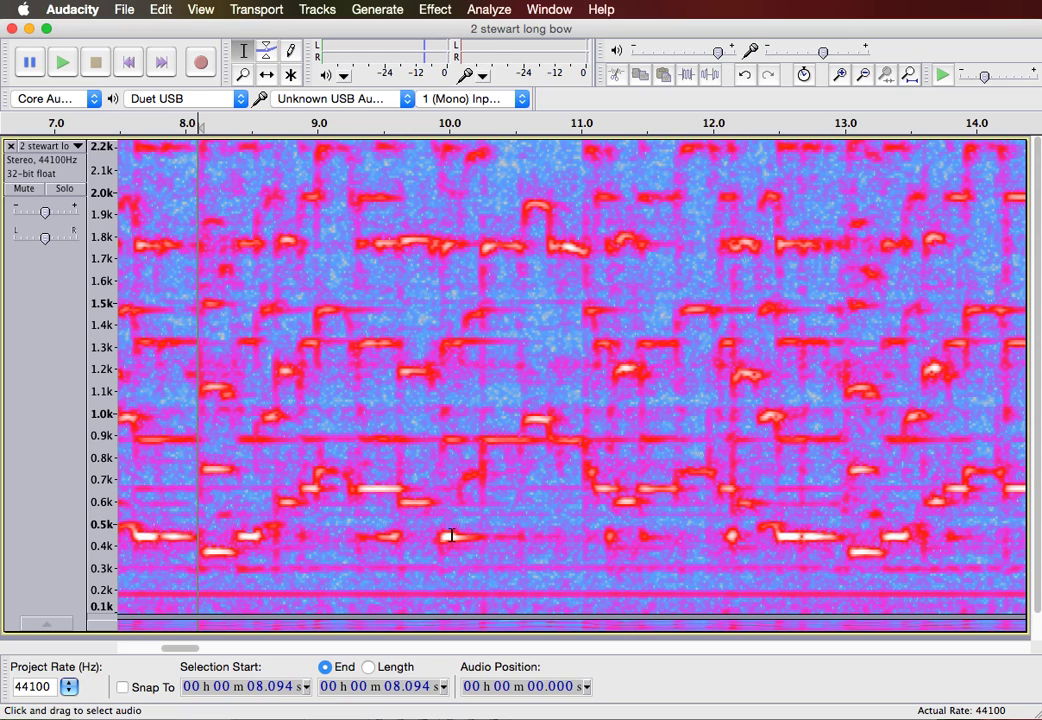
pyautogui.press('space')
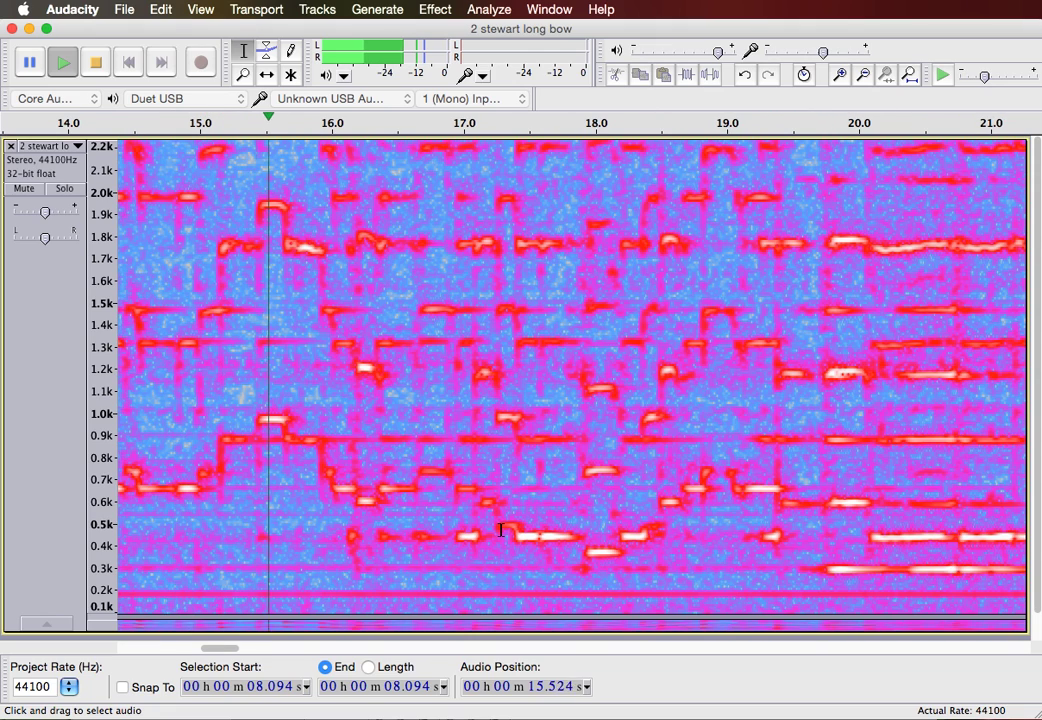
# Scroll back to 11–18 s and play the melody from 13.5 s, following it to about 39 s.
pyautogui.press('space')
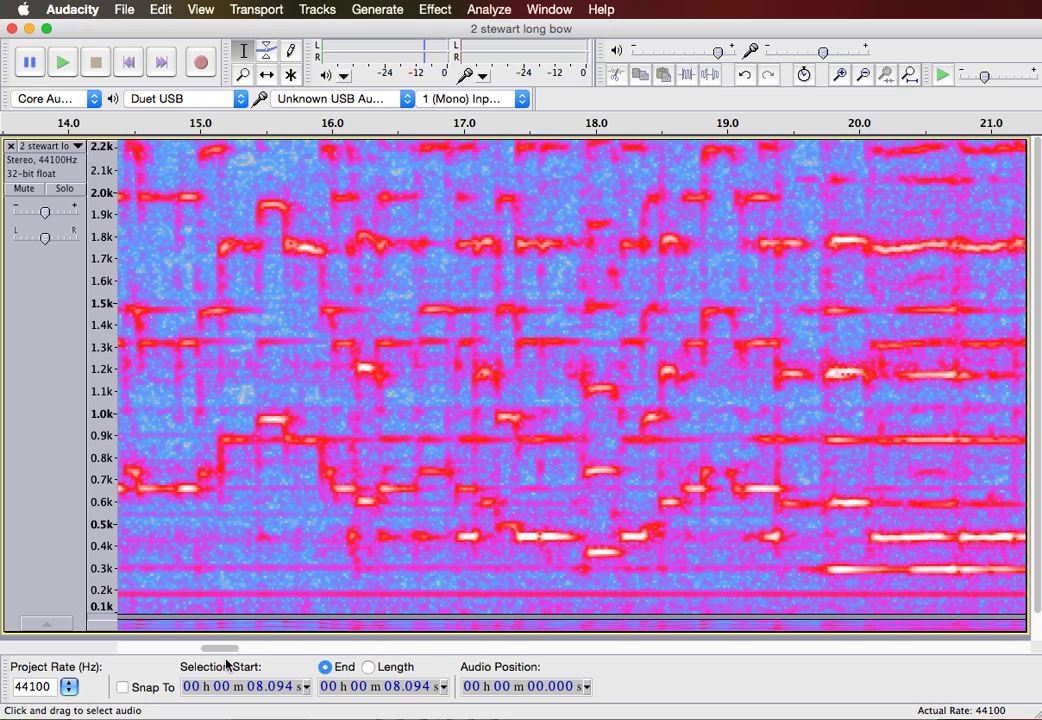
pyautogui.moveTo(222, 651); pyautogui.dragTo(205, 651)
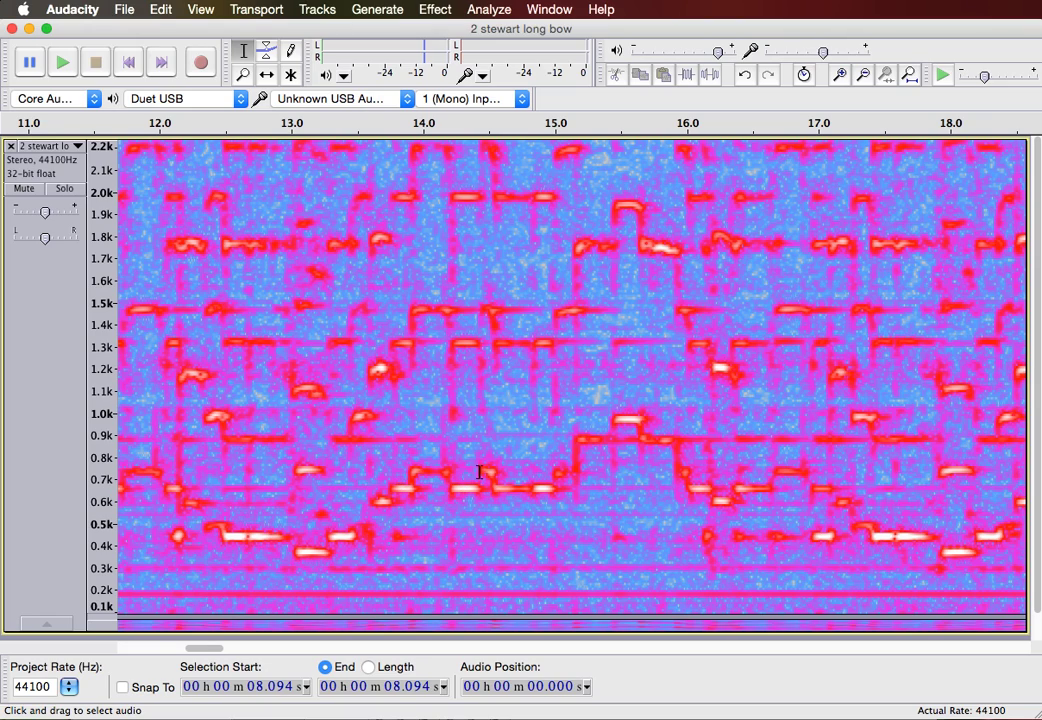
pyautogui.click(380, 458)
pyautogui.press('space')
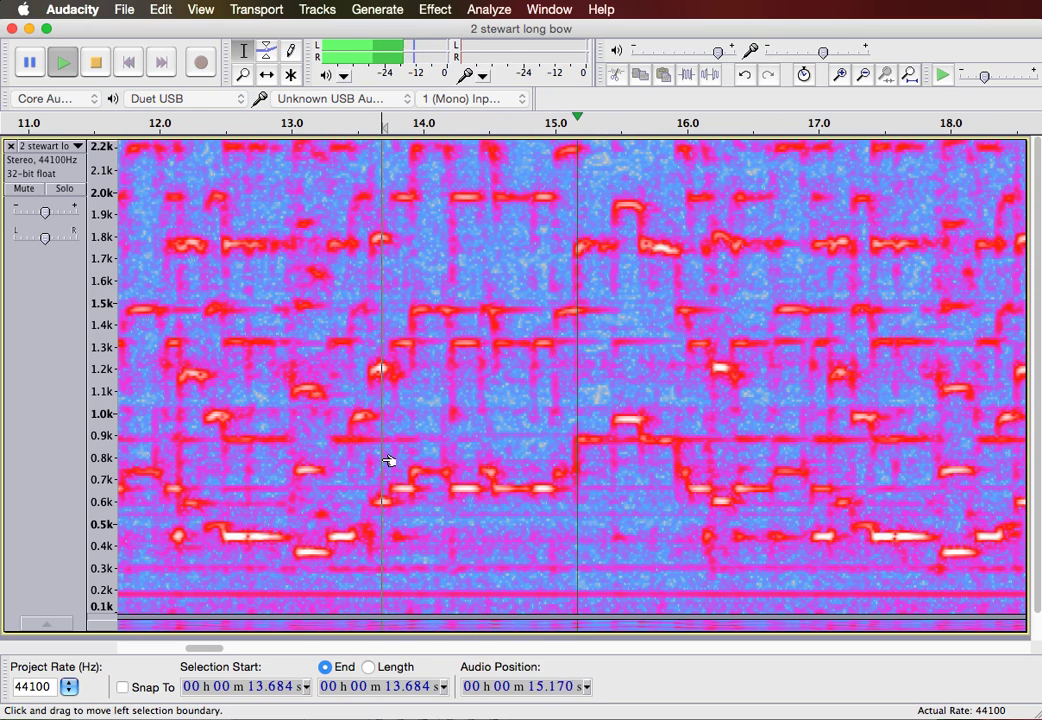
pyautogui.press('space')
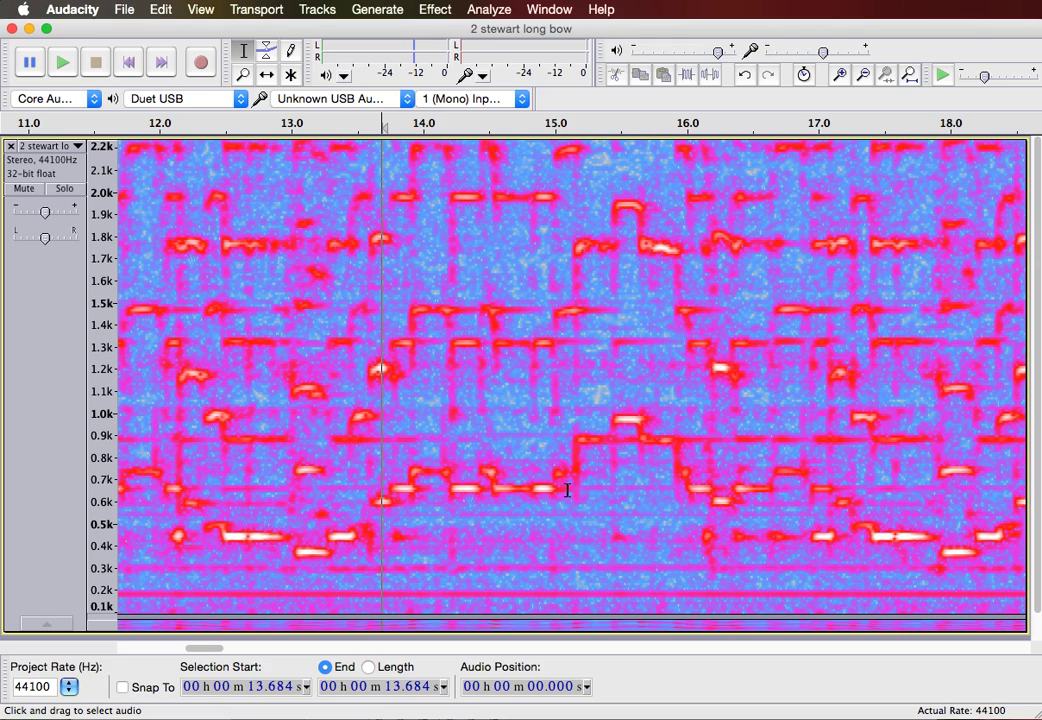
pyautogui.click(355, 484)
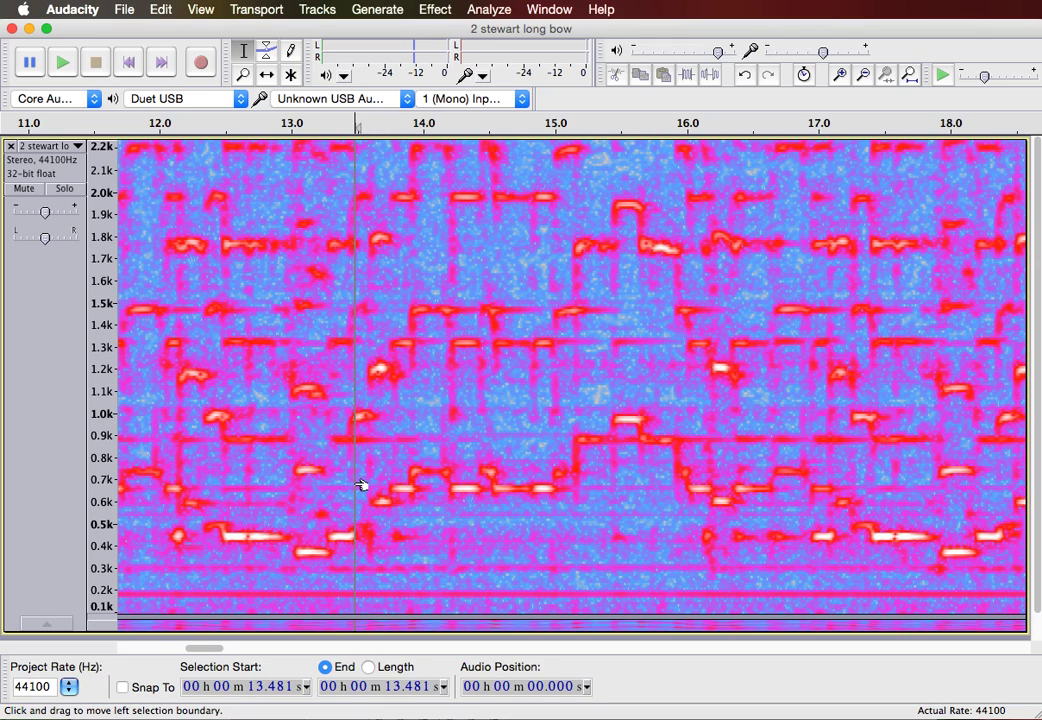
pyautogui.press('space')
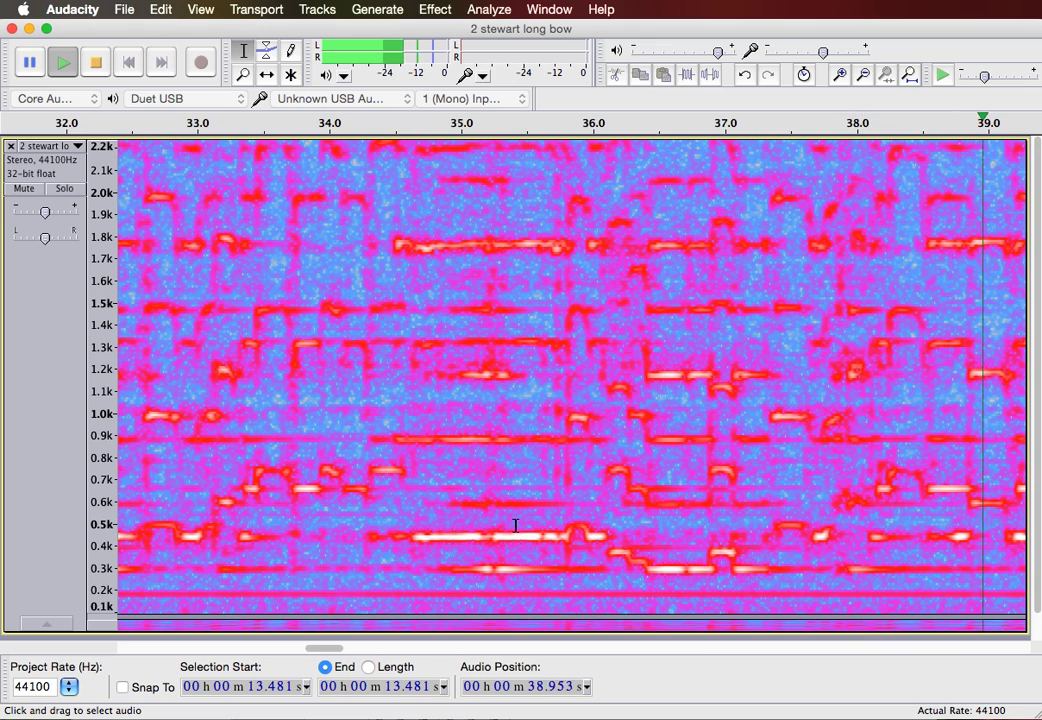
# Scroll to 36–43 s and replay the fiddle line from 38.6 s toward 49.5 s.
pyautogui.press('space')
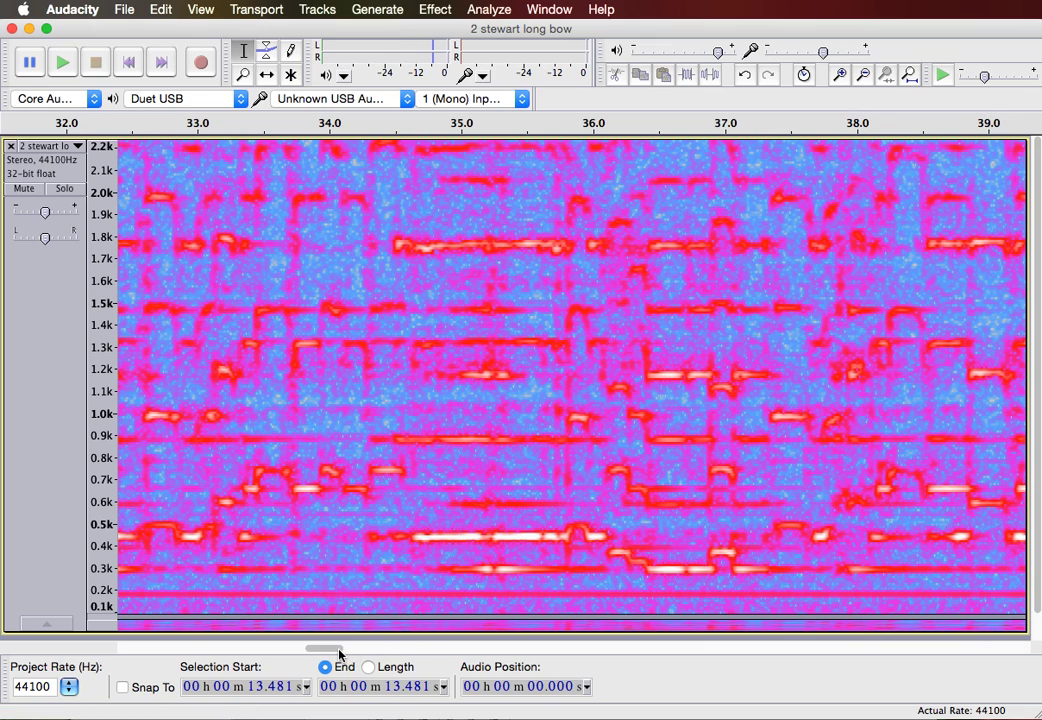
pyautogui.moveTo(336, 649); pyautogui.dragTo(354, 649)
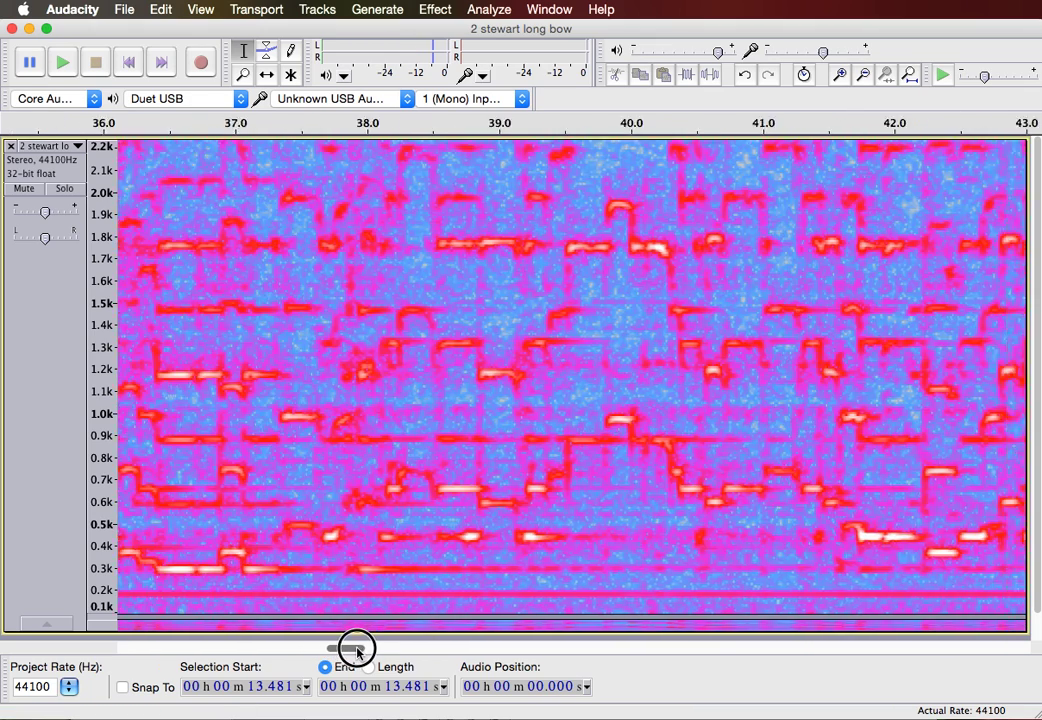
pyautogui.click(300, 505)
pyautogui.press('space')
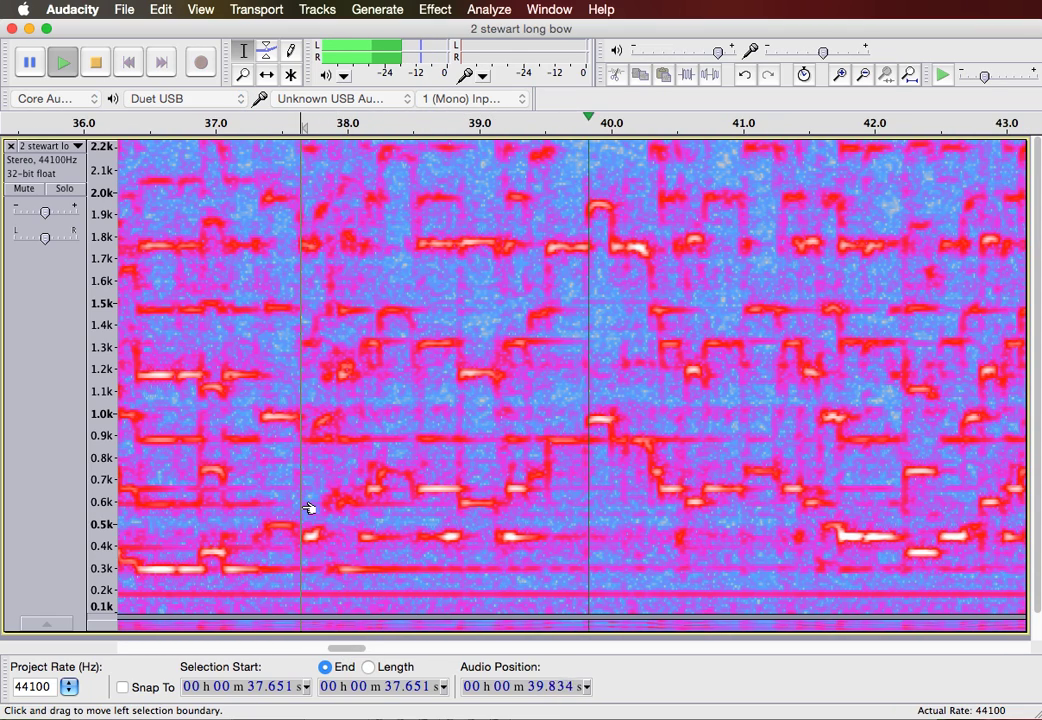
pyautogui.press('space')
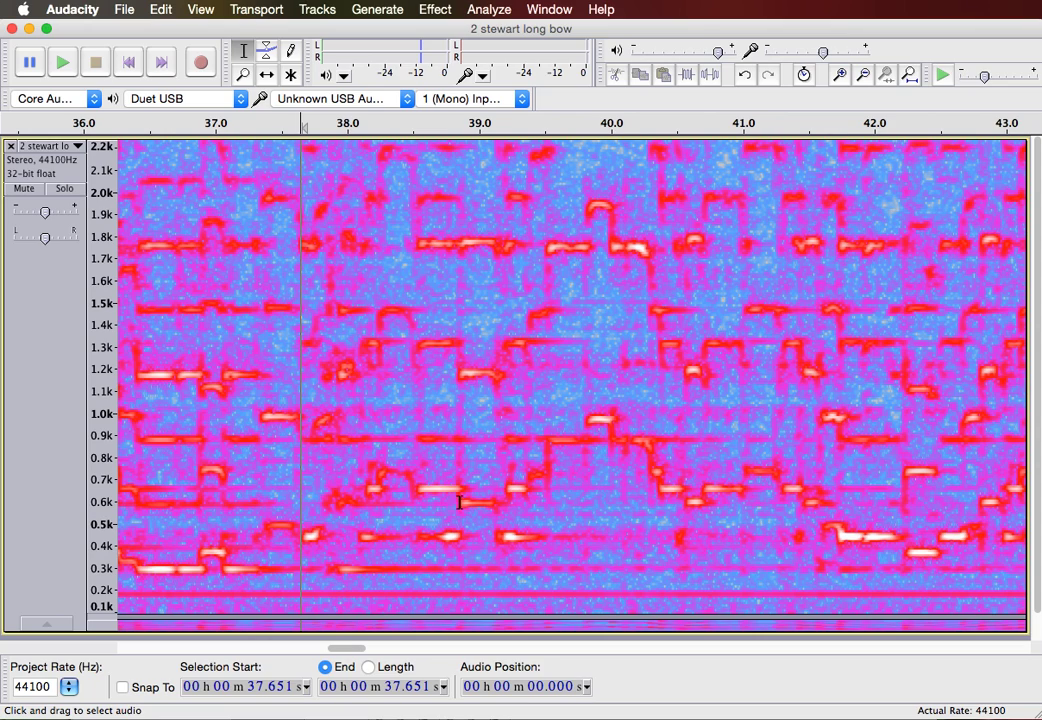
pyautogui.click(422, 495)
pyautogui.press('space')
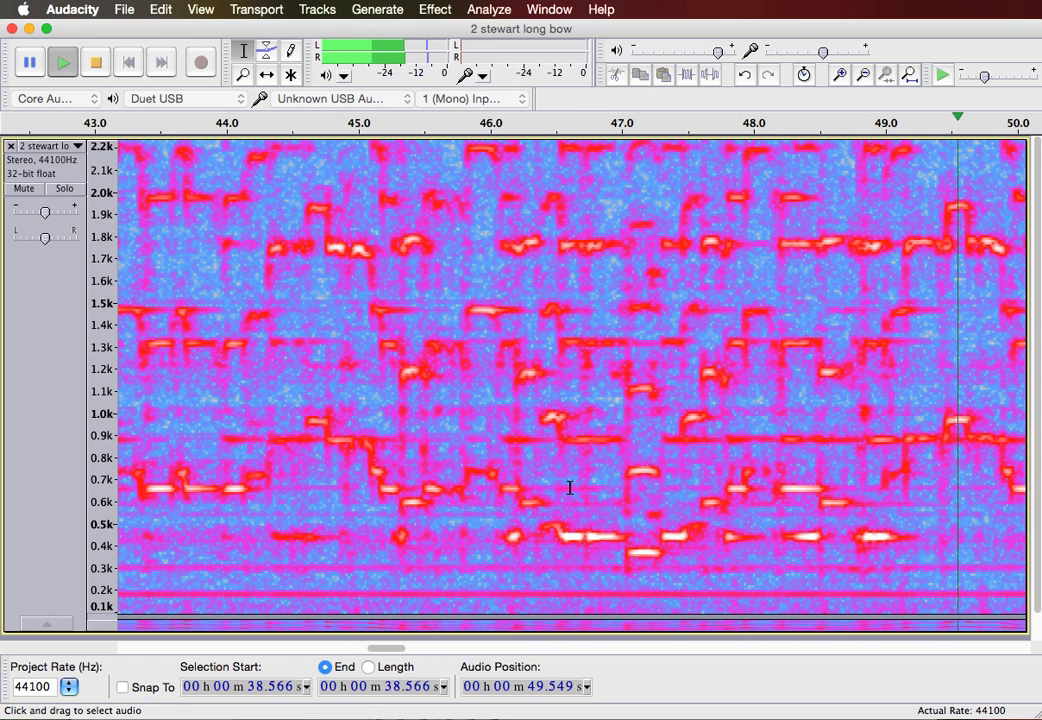
# Halt playback once the view shows the 50–57 s stretch, keeping the 38.6 s play start.
pyautogui.press('space')
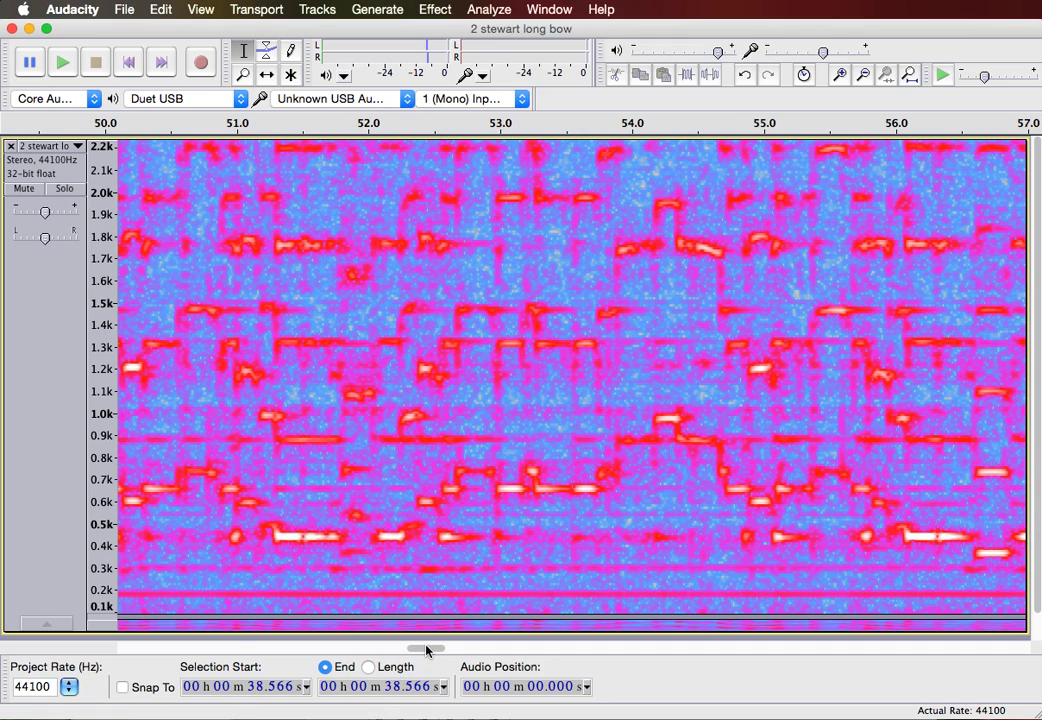
# Scroll the spectrogram to 1:12–1:19, then bring up the fiddle-and-banjo video in Photos.
pyautogui.moveTo(426, 650); pyautogui.dragTo(556, 676)
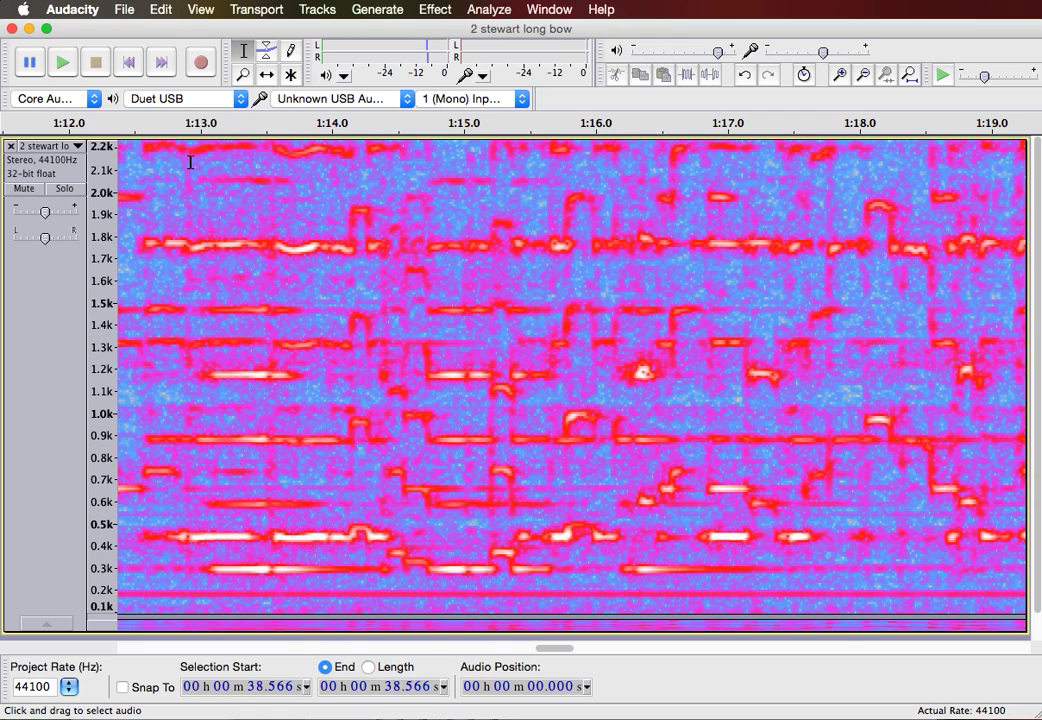
pyautogui.press('super+Tab')
pyautogui.press('super+shift+Tab')
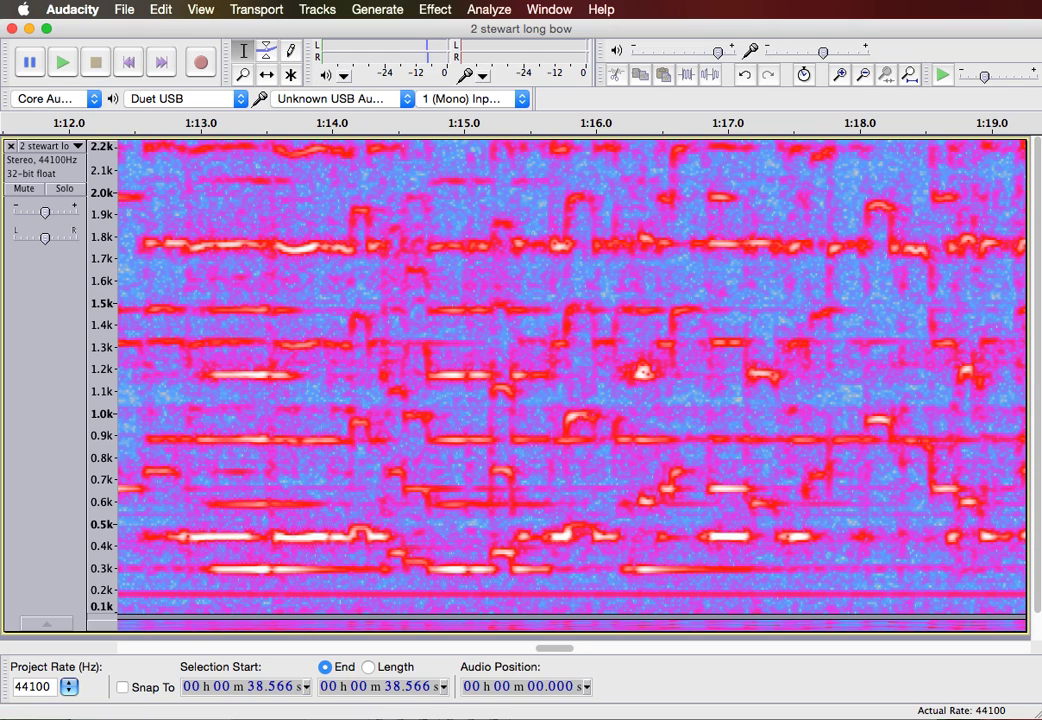
pyautogui.press('super+Tab')
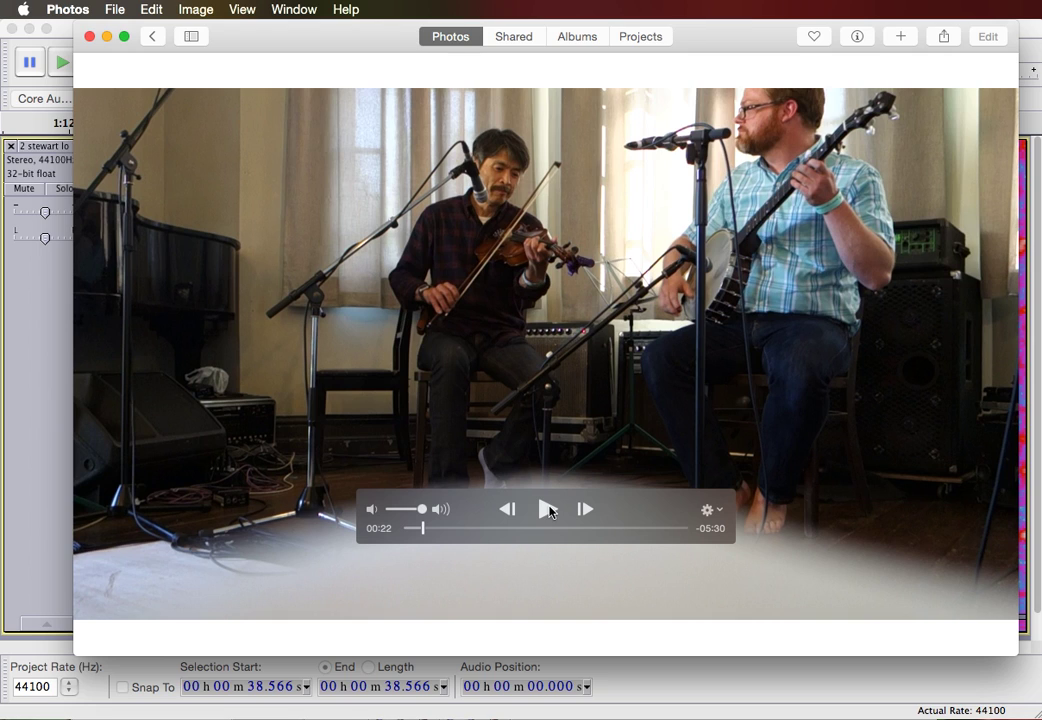
# Play the duo's performance video from 0:22 and pause it at 0:51.
pyautogui.click(549, 511)
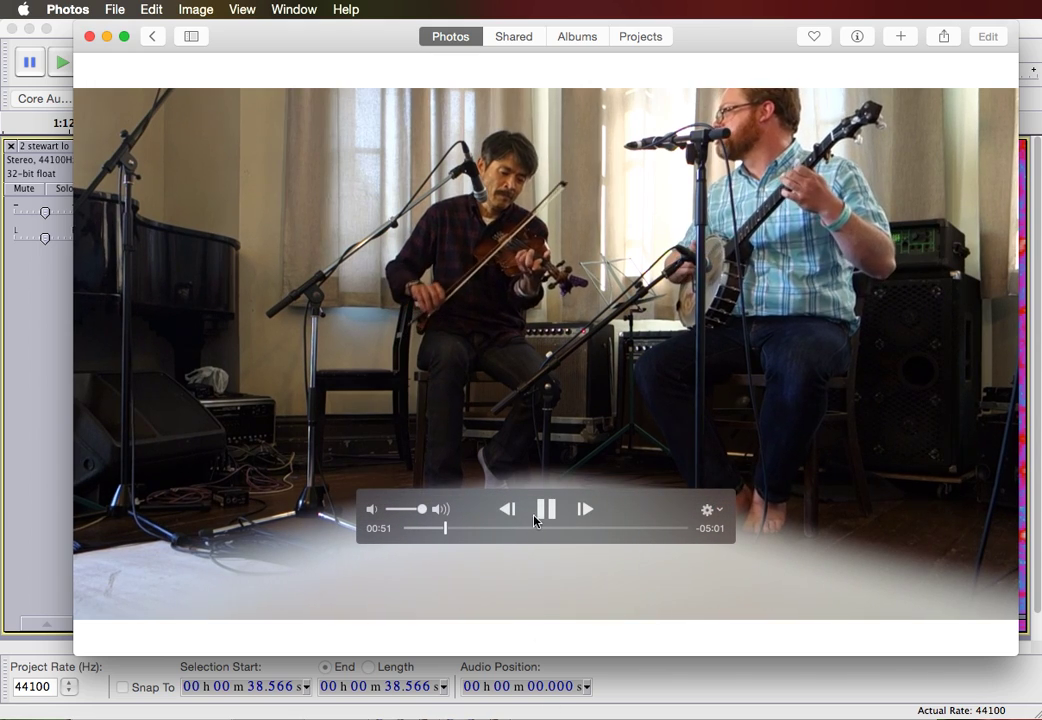
pyautogui.click(545, 510)
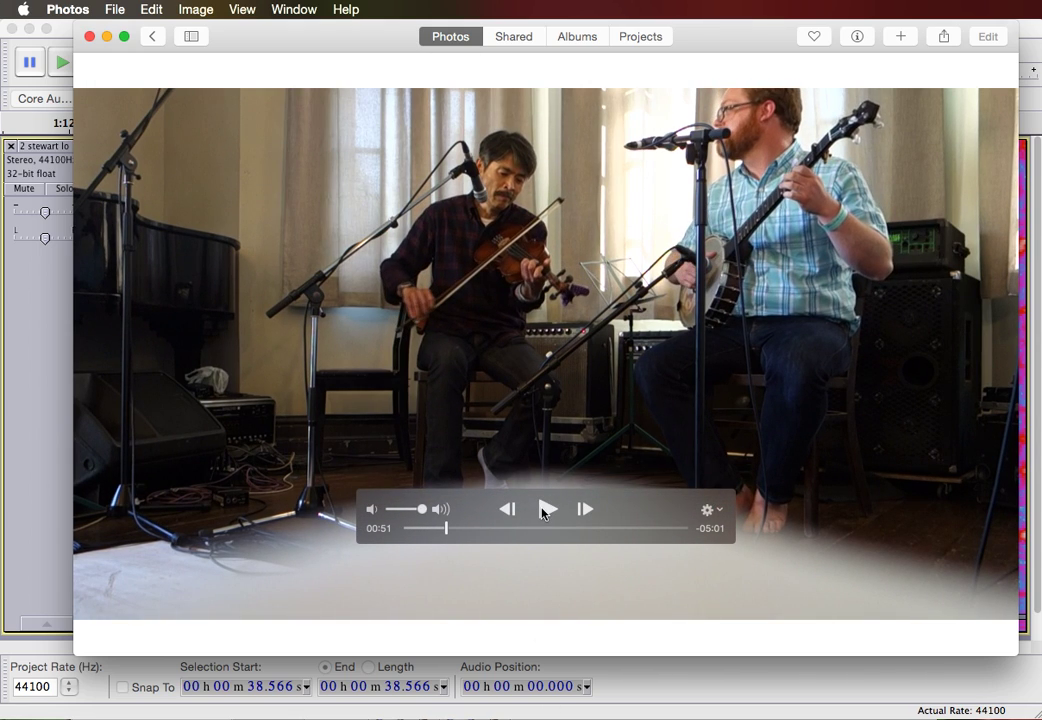
pyautogui.press('super+Tab')
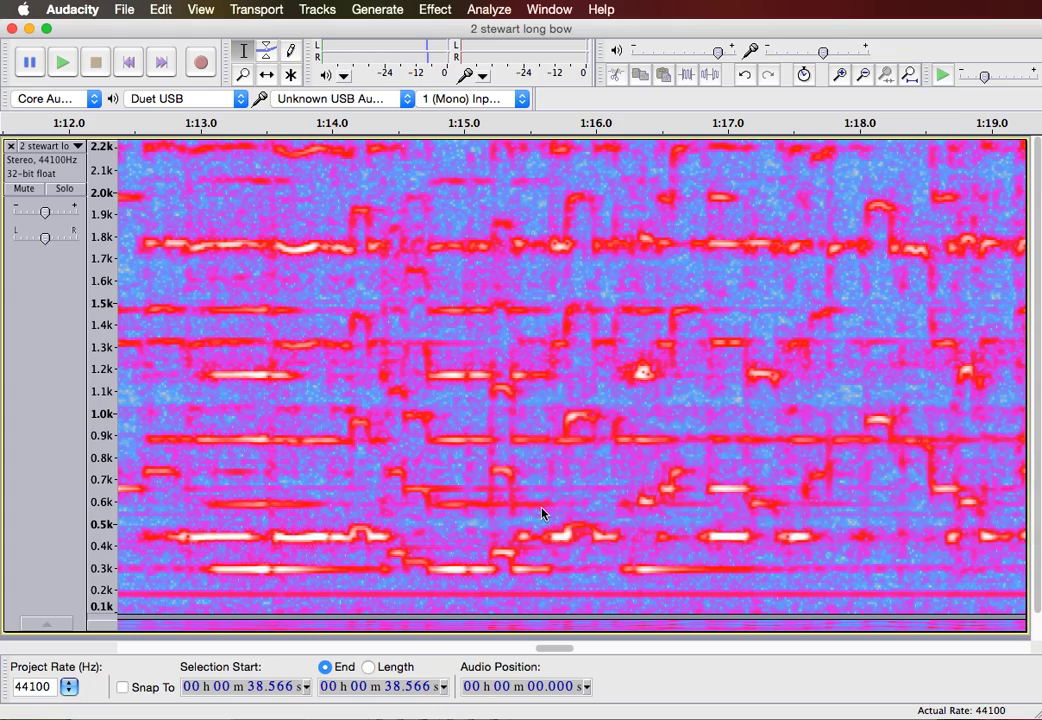